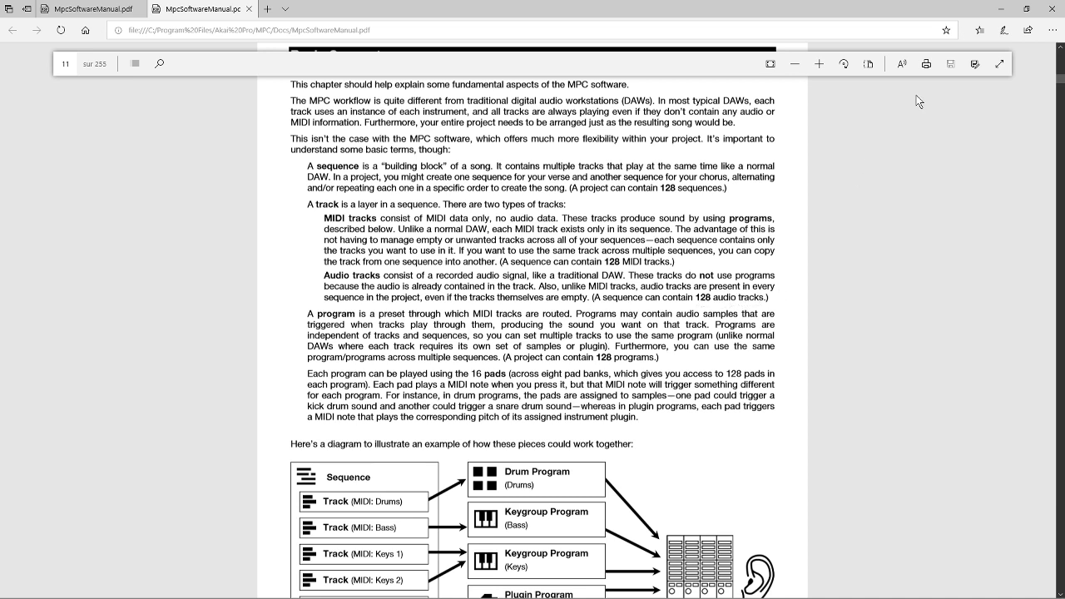
Step: Minimize the manual and show the program types available for the track in the main window
left_click(999, 15)
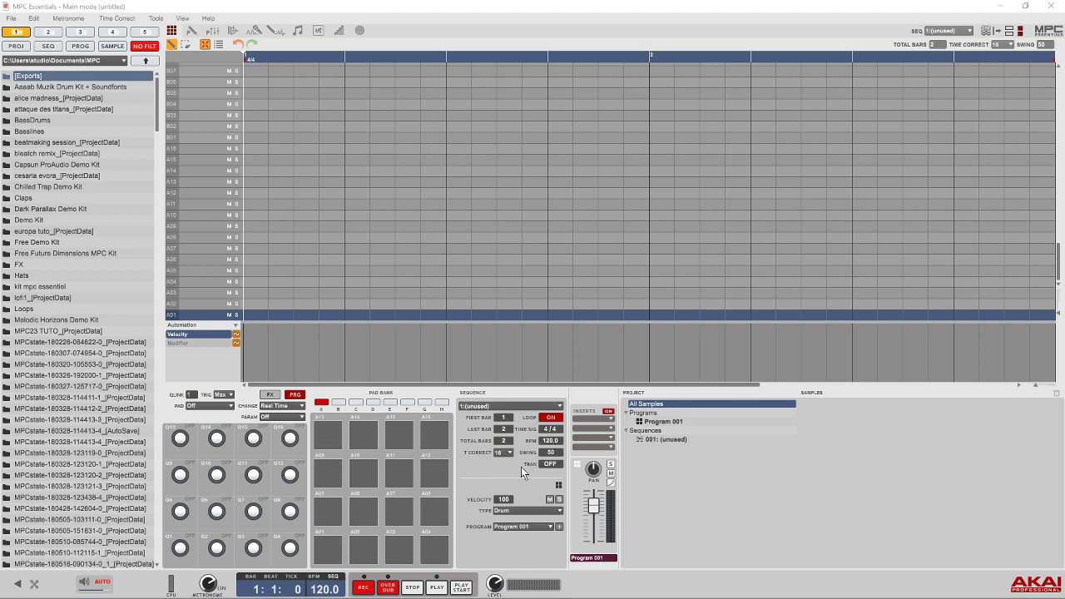
left_click(559, 511)
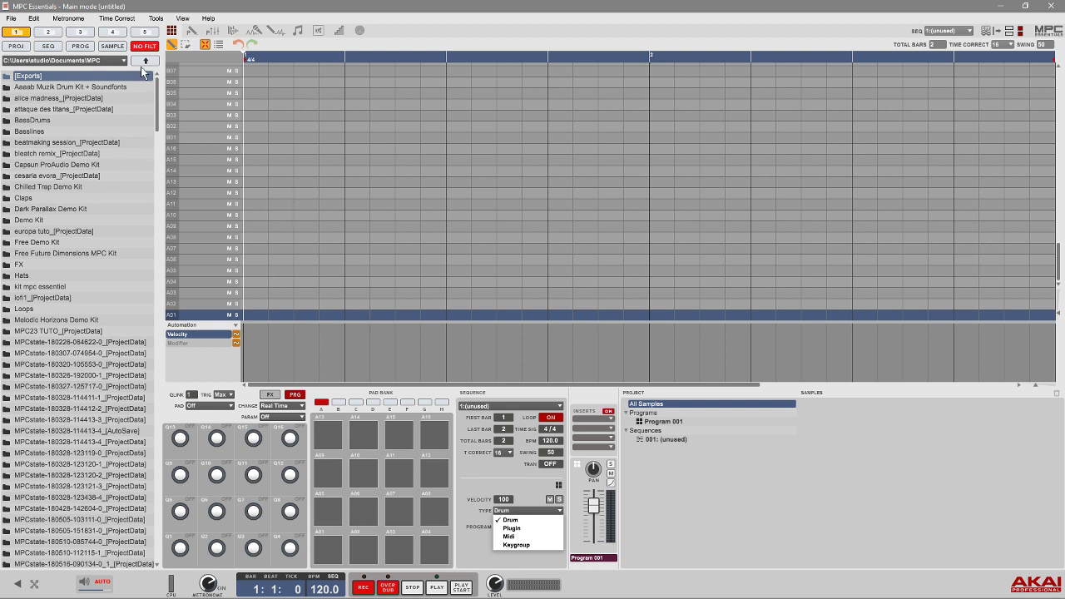
Step: Load the AL_BD_sub.WAV sample from the MPC folder onto pad A01 and play the pad
left_click(121, 47)
left_click_drag(159, 102, 171, 230)
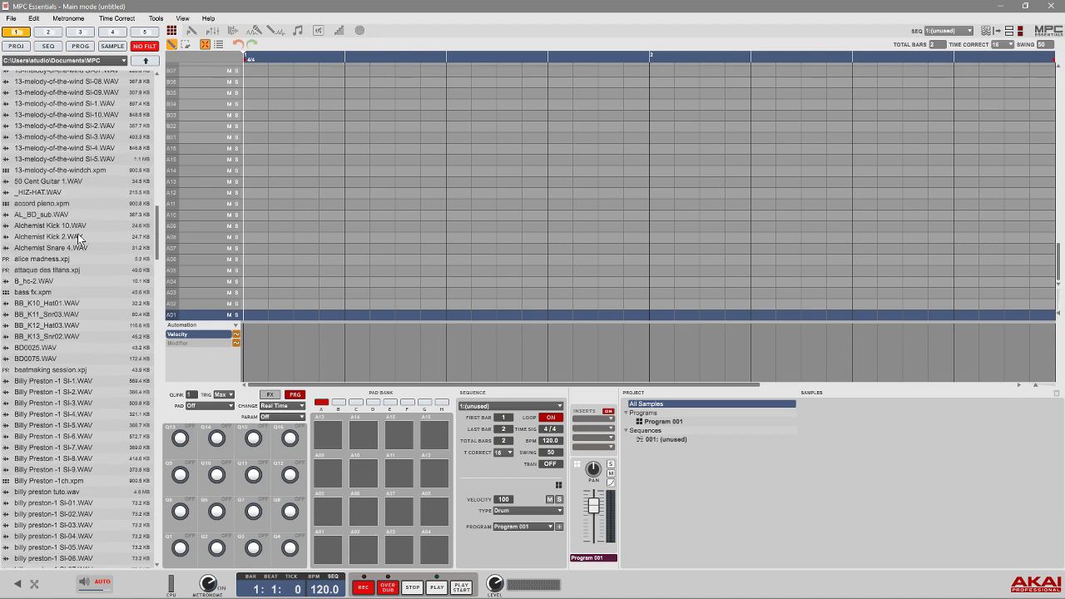
left_click(25, 218)
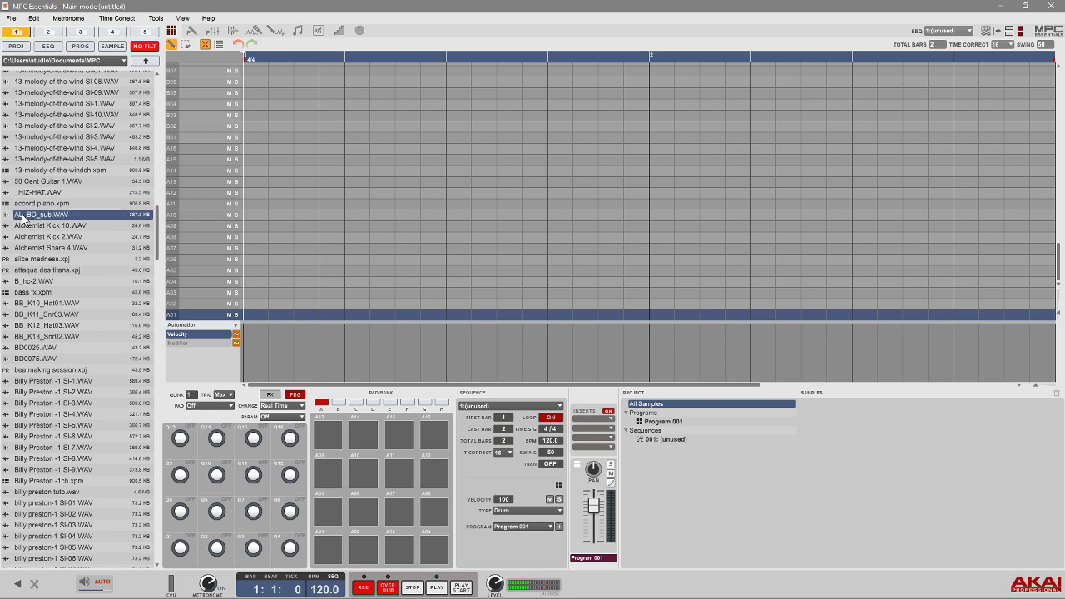
left_click_drag(25, 218, 327, 556)
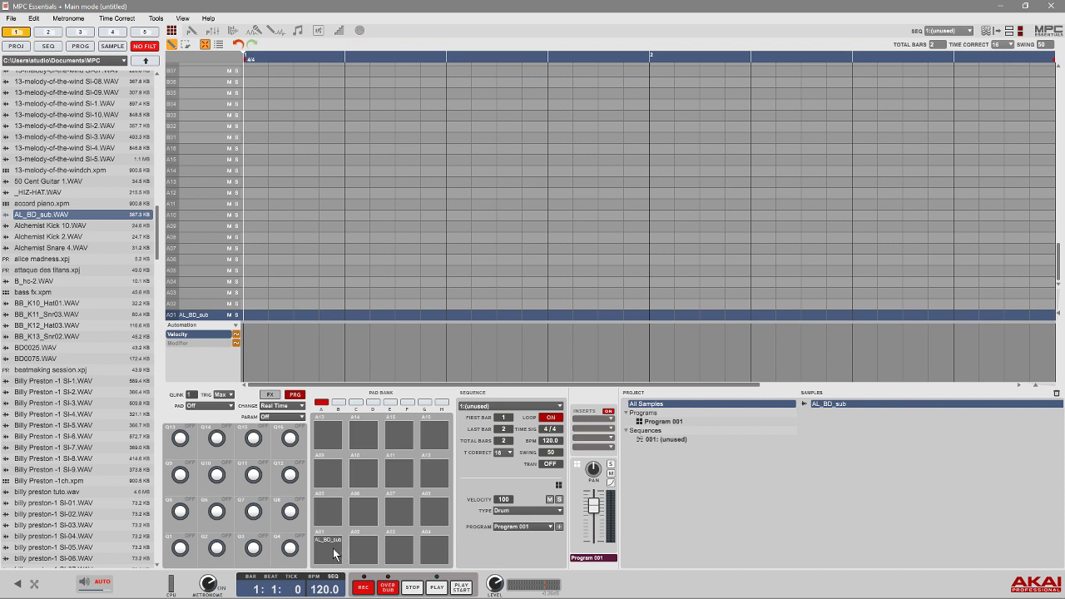
left_click(334, 554)
Step: Load Alchemist Kick 10.WAV onto pad A02 and play it together with pad A01
left_click(46, 223)
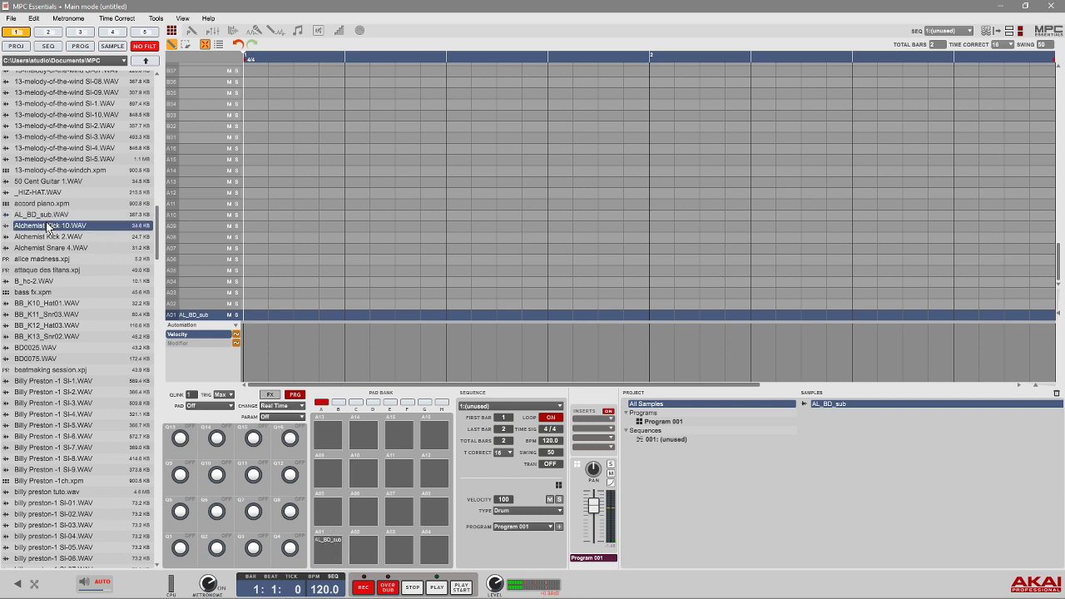
left_click_drag(46, 223, 360, 551)
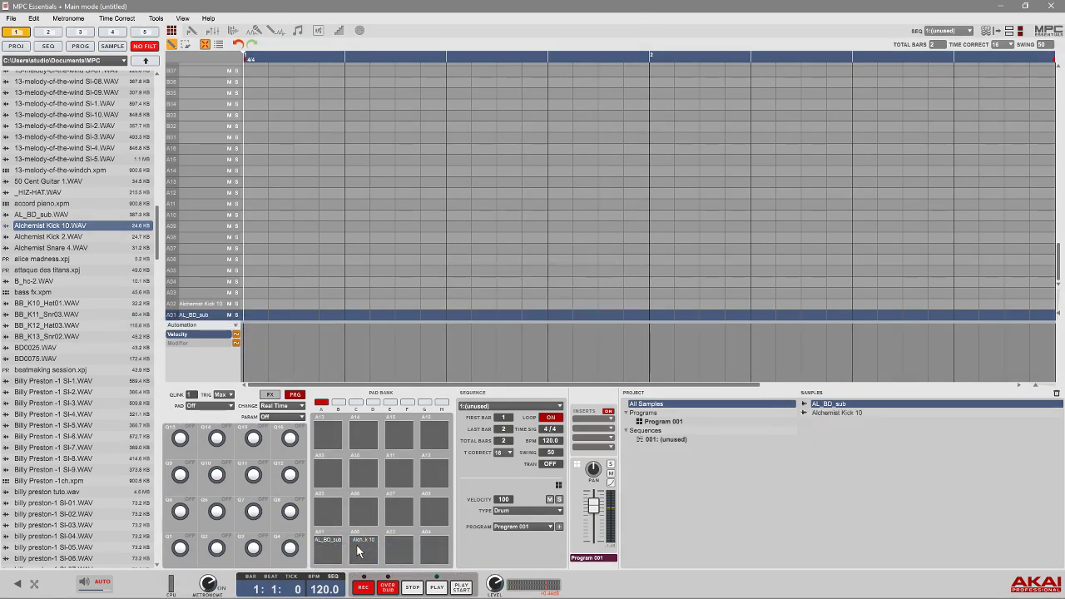
left_click(360, 551)
left_click(327, 545)
left_click(361, 547)
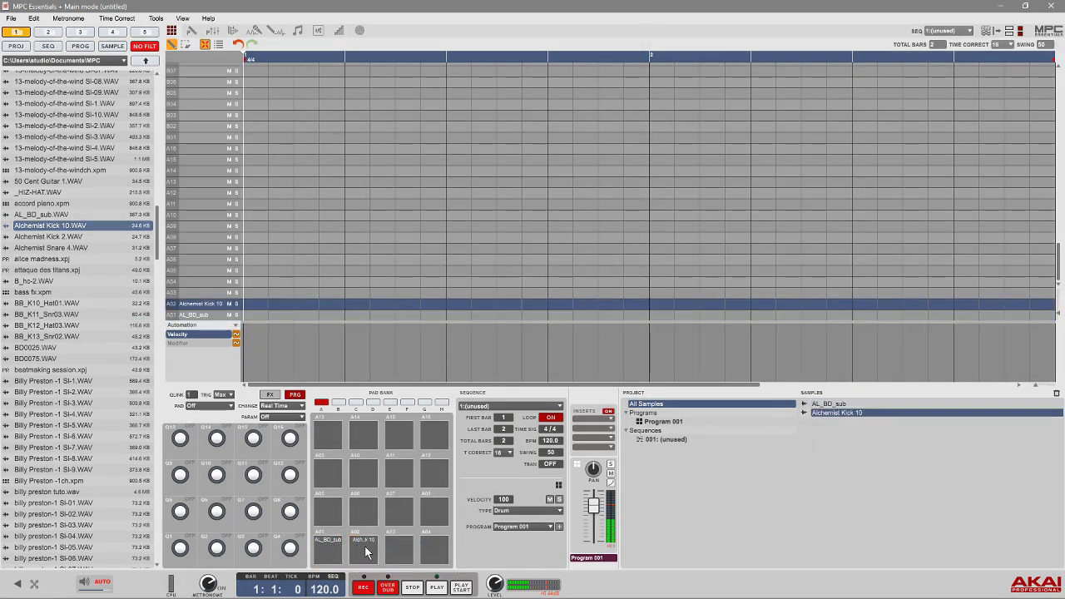
Step: Load Alchemist Snare 4.WAV onto pad A03 and audition the three loaded pads
left_click(59, 247)
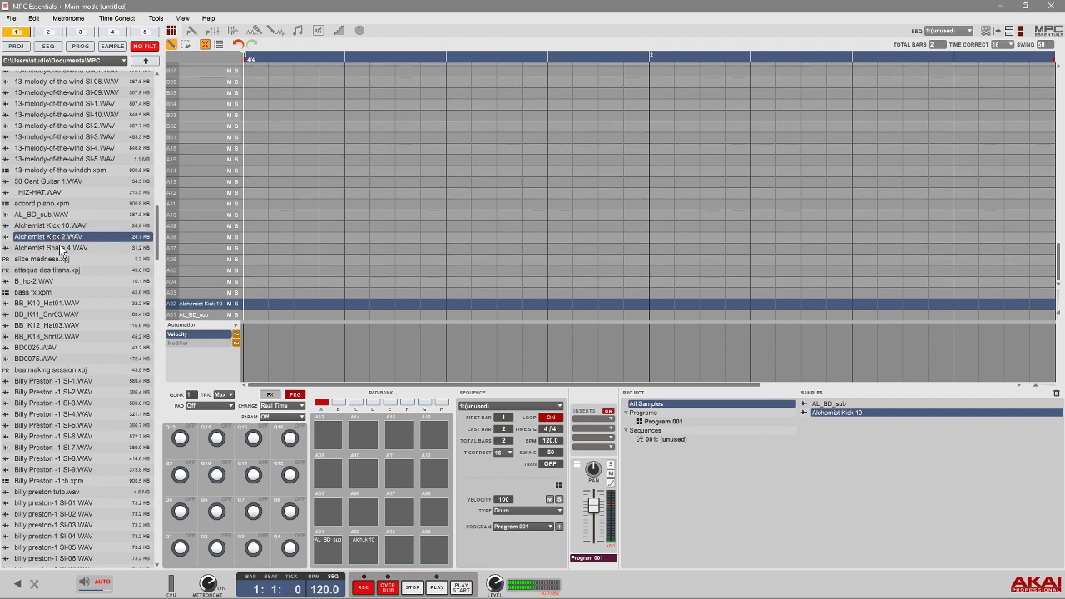
left_click_drag(59, 248, 399, 550)
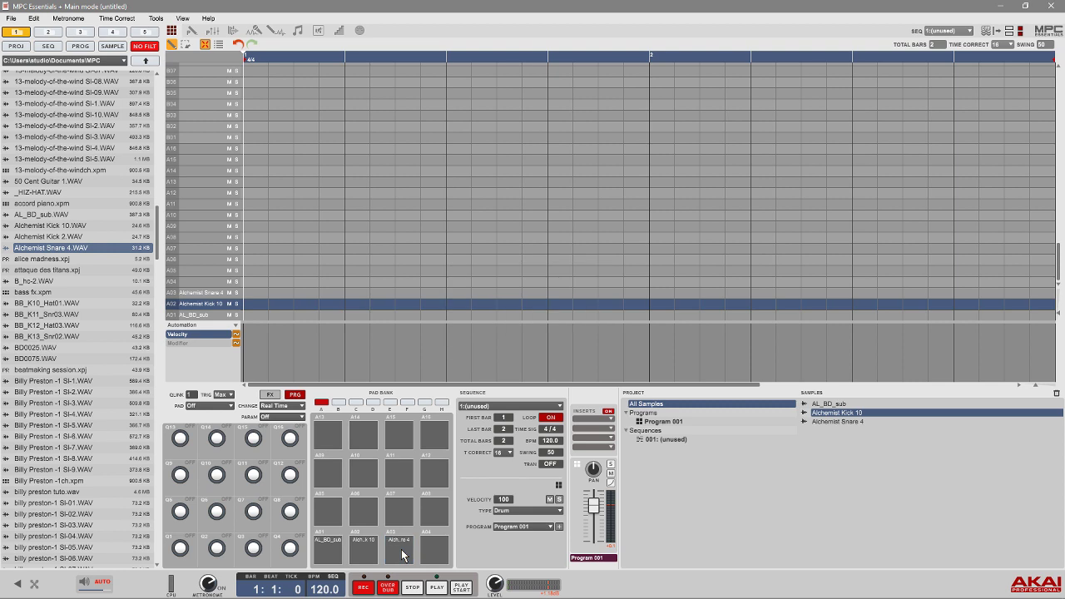
left_click(402, 555)
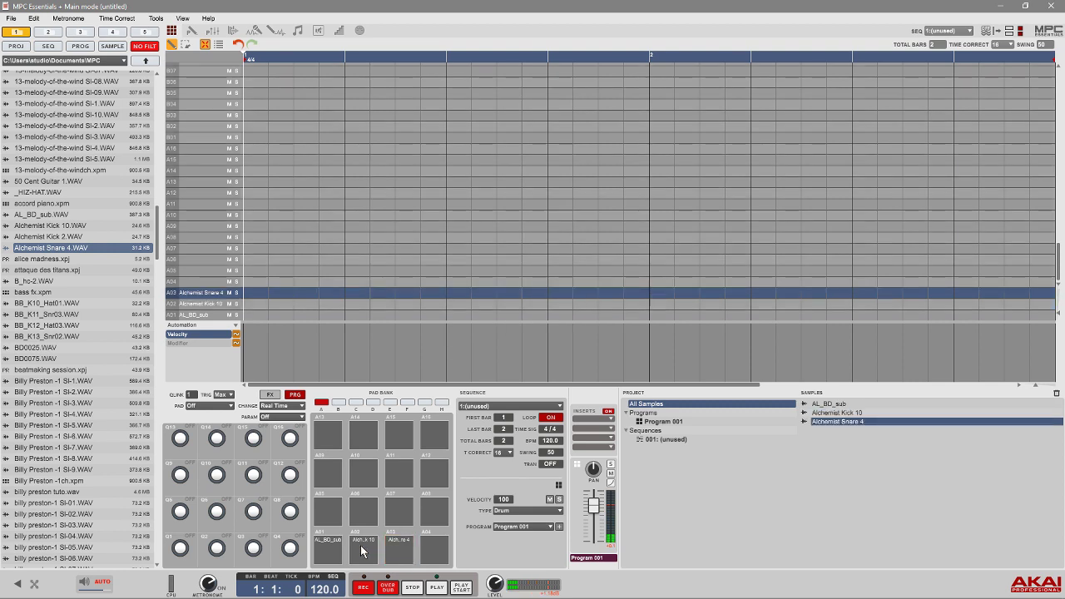
left_click(363, 553)
left_click(321, 553)
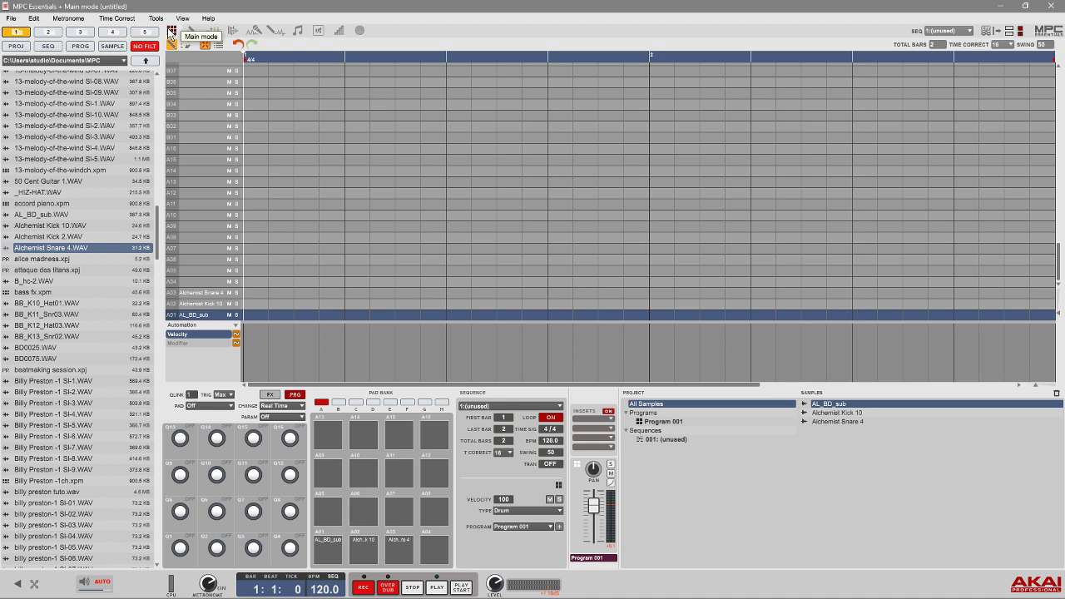
Step: Switch to program edit mode and review the layer and modulation settings of pads A02, A03 and A01
left_click(189, 35)
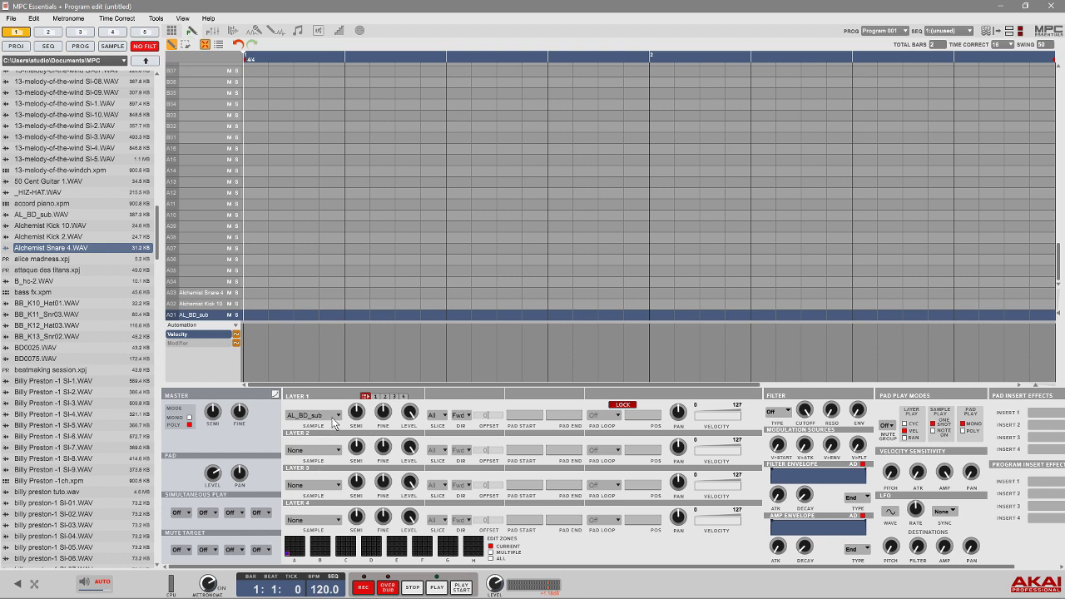
left_click(190, 304)
left_click(191, 295)
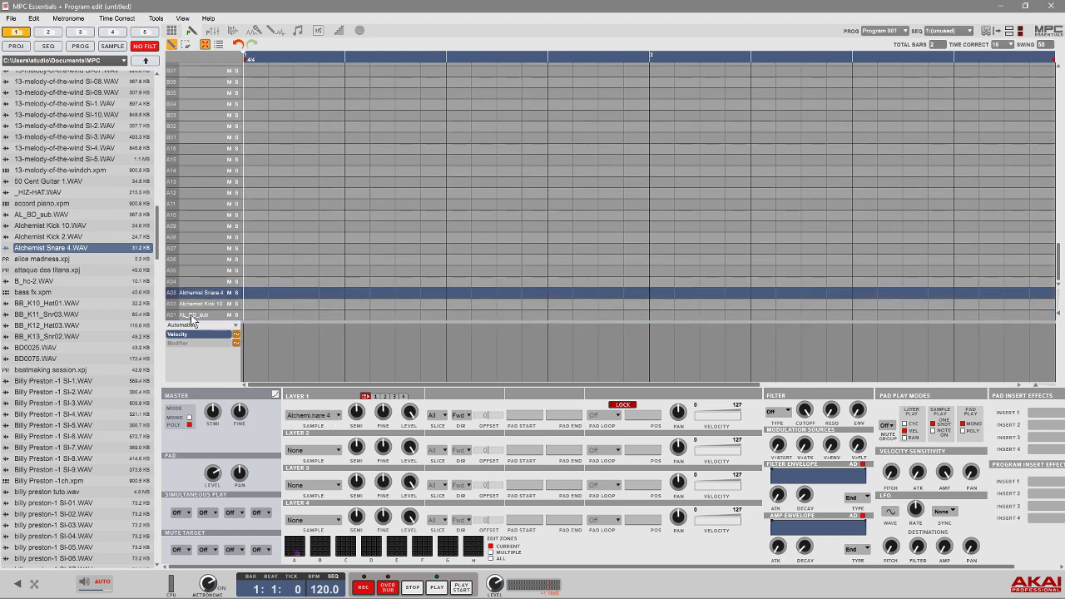
left_click(191, 314)
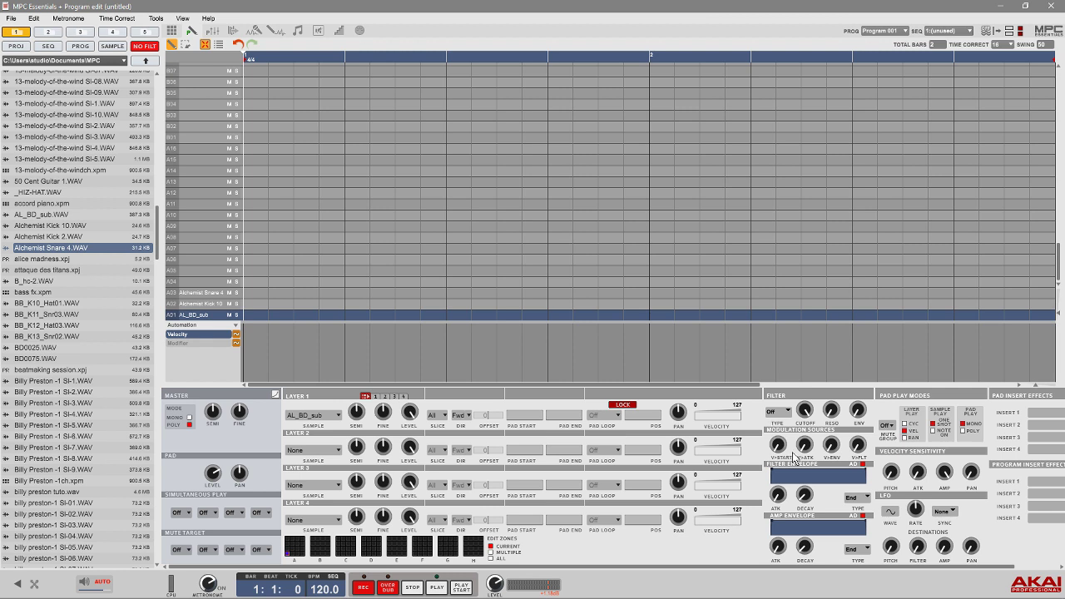
mouse_move(806, 449)
Step: In the pad mixer, browse the VST and Akai Professional internal effects for the AL_BD_sub pad's insert slot, adding none
left_click(213, 34)
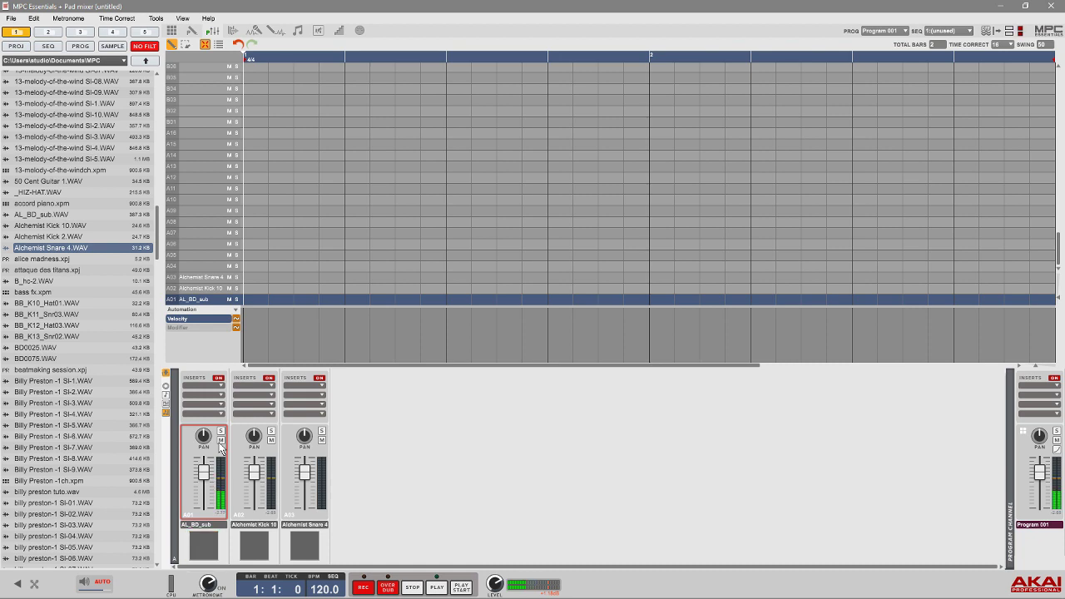
left_click(220, 395)
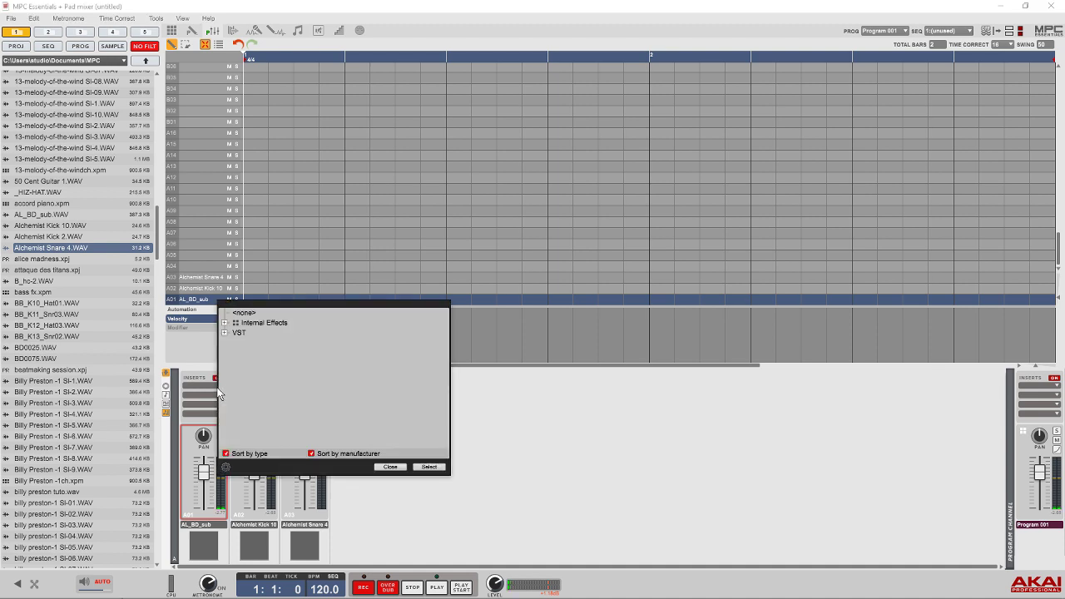
left_click(224, 333)
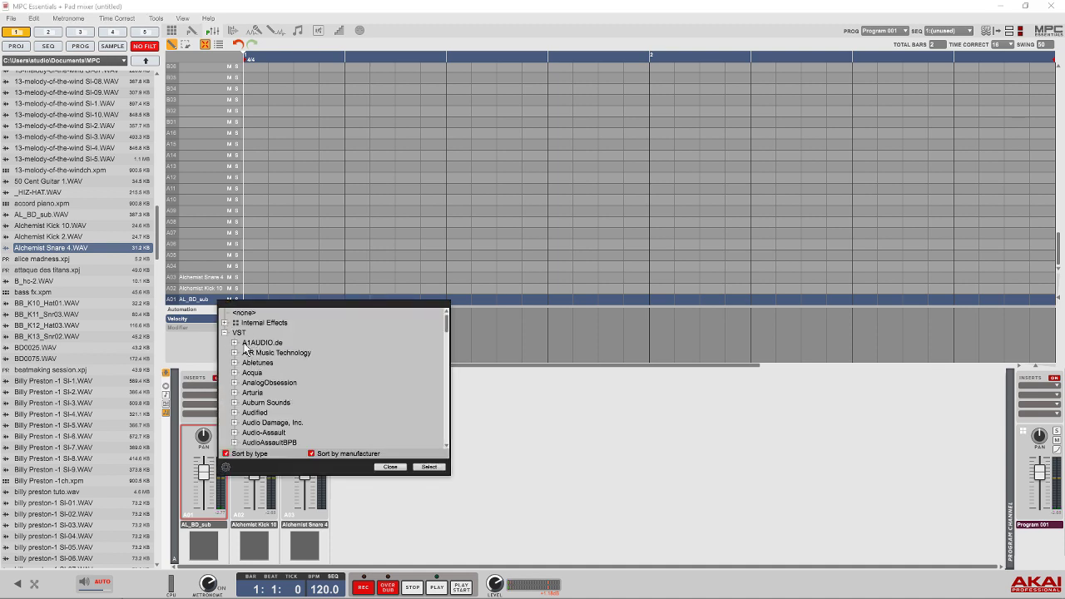
left_click(223, 331)
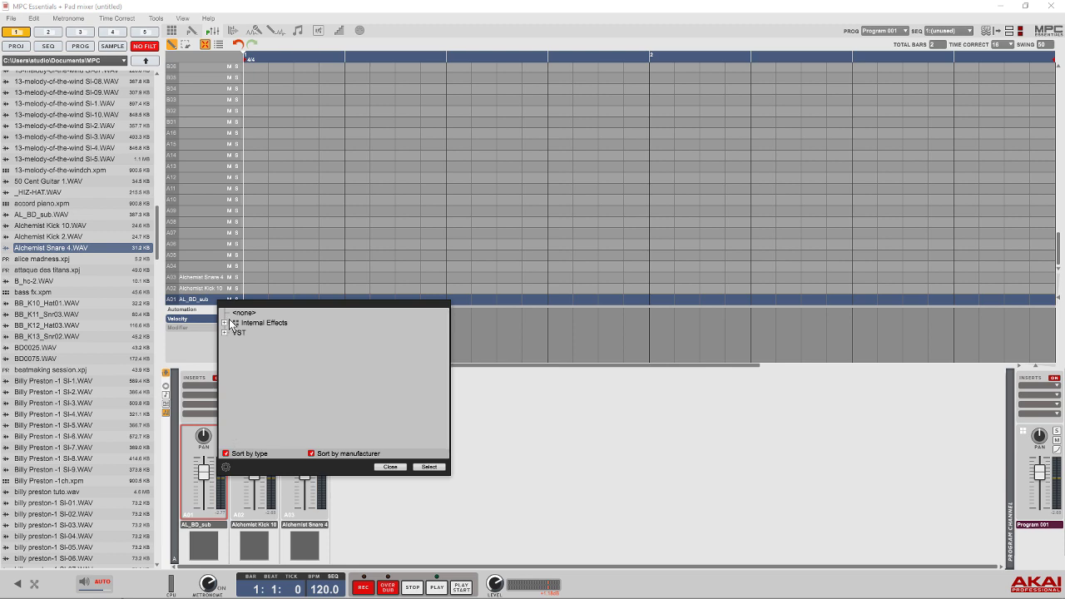
left_click(224, 323)
left_click(236, 331)
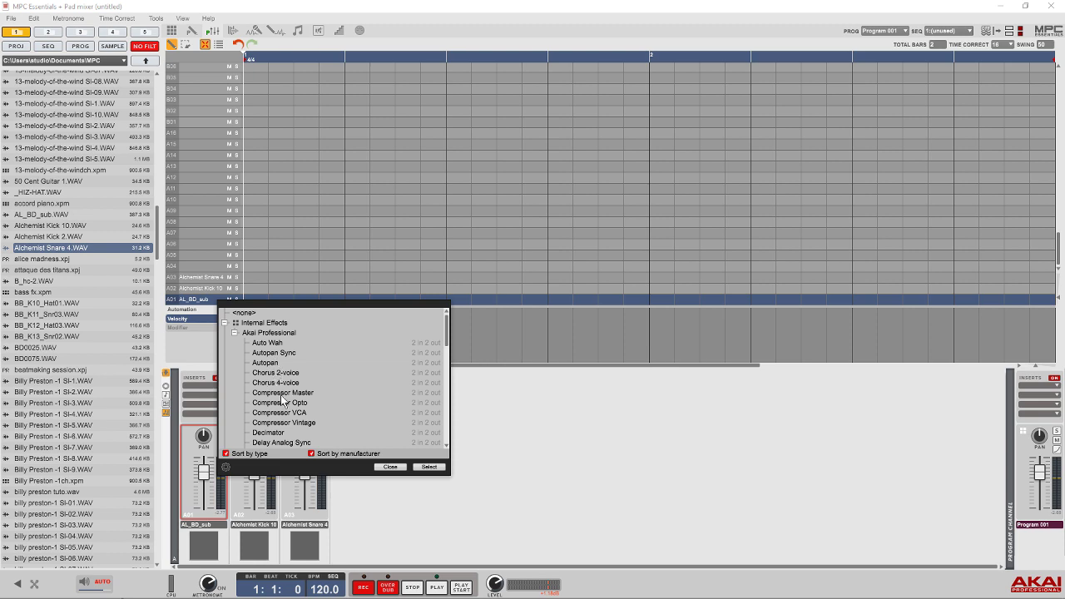
scroll(448, 338, "down", 1)
mouse_move(449, 338)
left_mouse_down()
mouse_move(461, 445)
mouse_move(451, 332)
left_mouse_up()
left_click(225, 332)
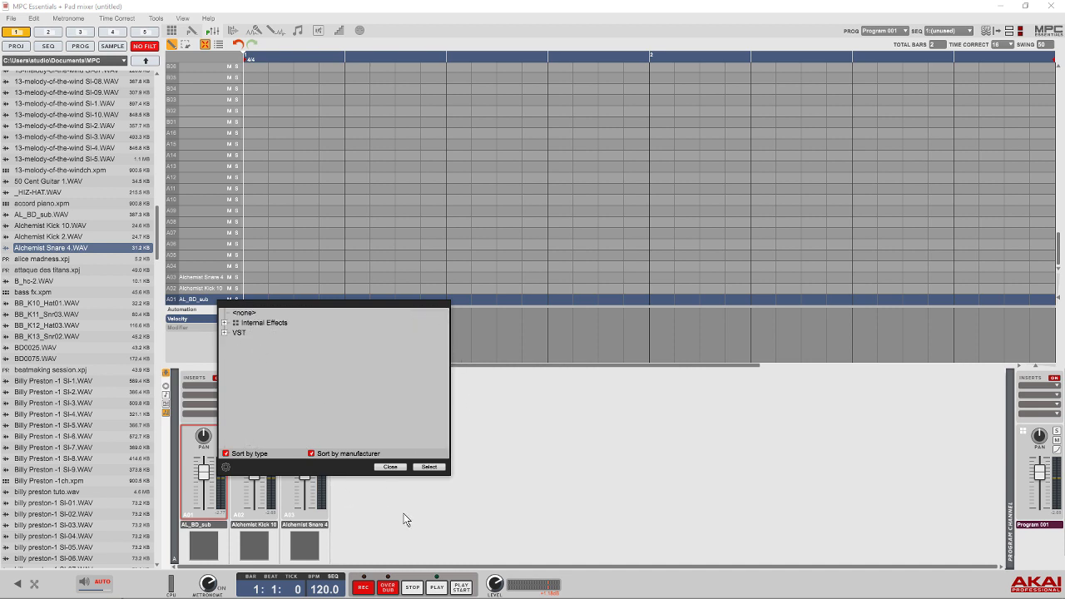
left_click(419, 468)
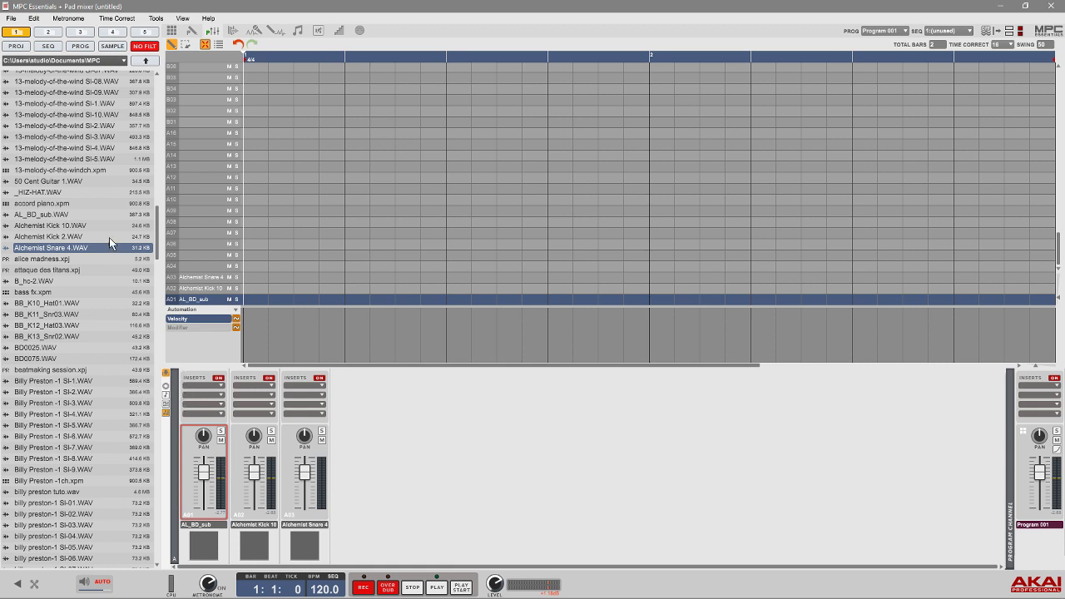
Step: Return to main mode, preview samples and load BB_K10_Hat01.WAV onto pad A04
left_click(171, 30)
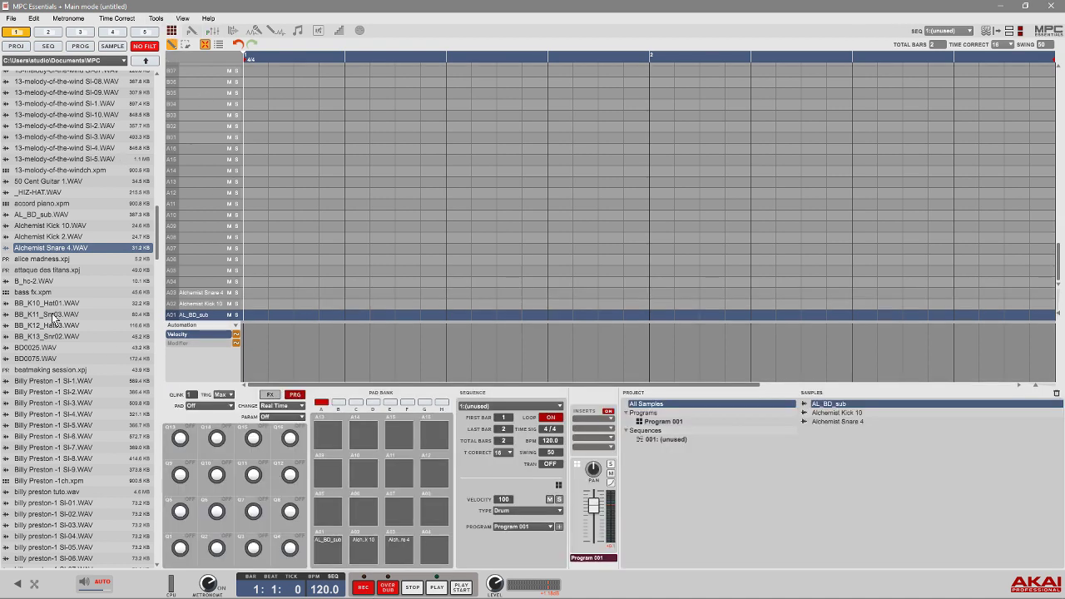
left_click(42, 260)
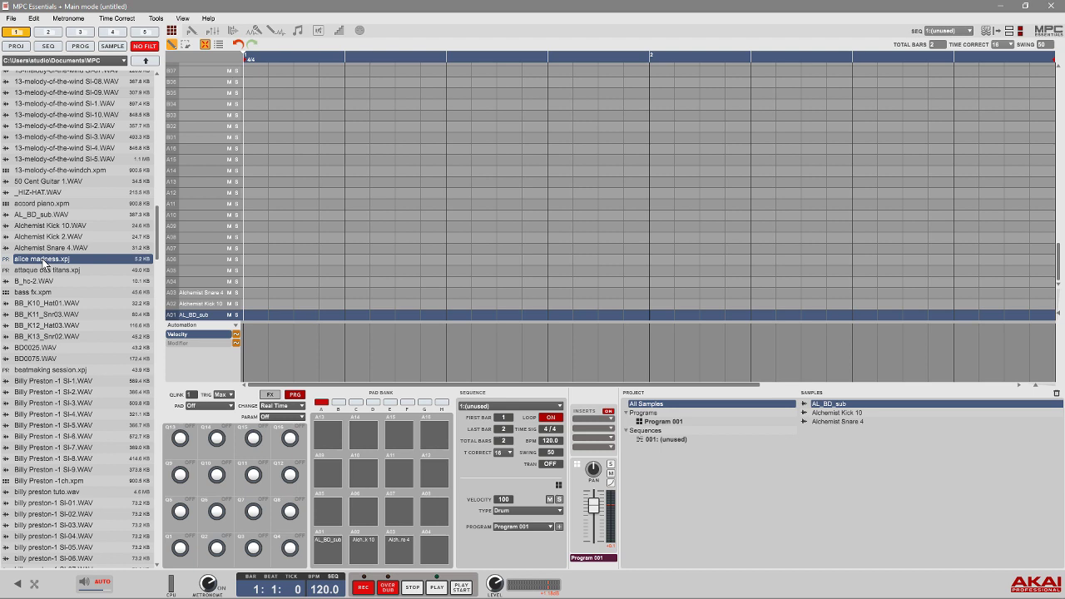
left_click(43, 303)
left_click(47, 315)
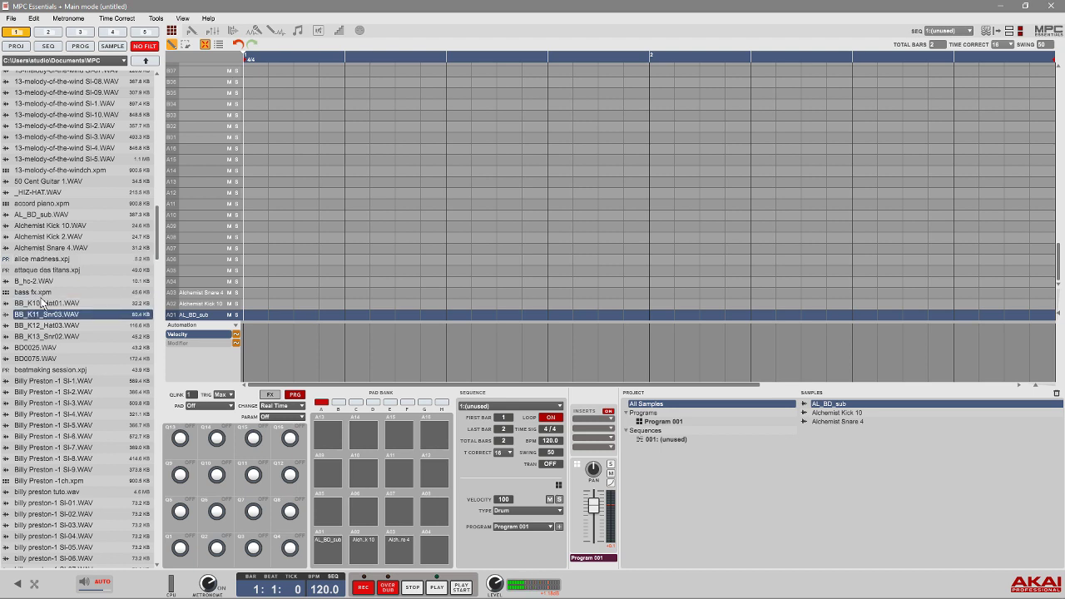
left_click_drag(42, 303, 436, 551)
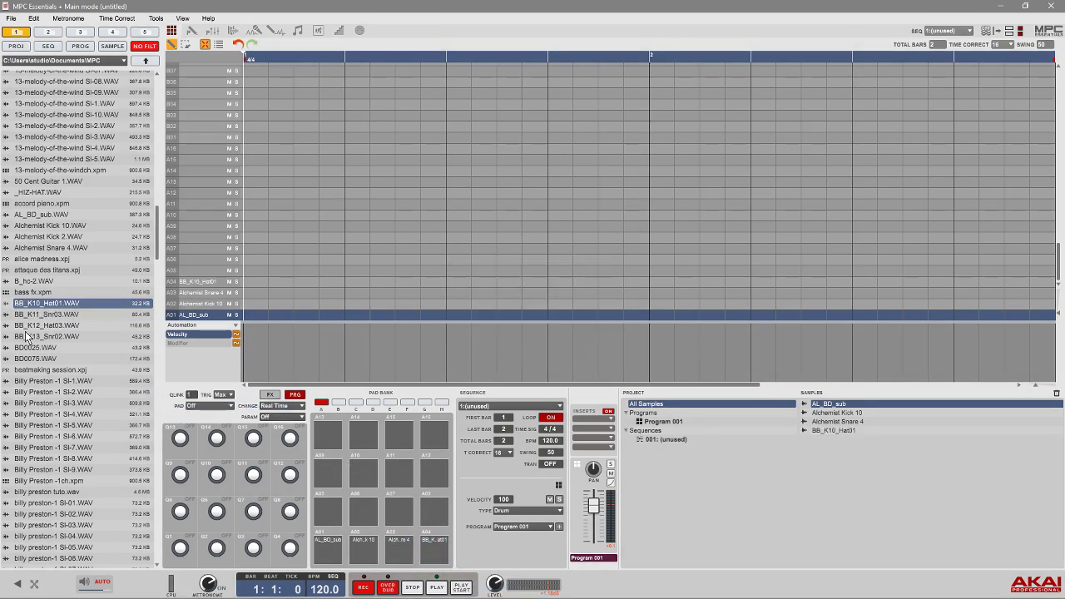
Step: Preview the next samples in the folder and load BB_K12_Hat03.WAV onto pad A05
key("Down")
key("Down")
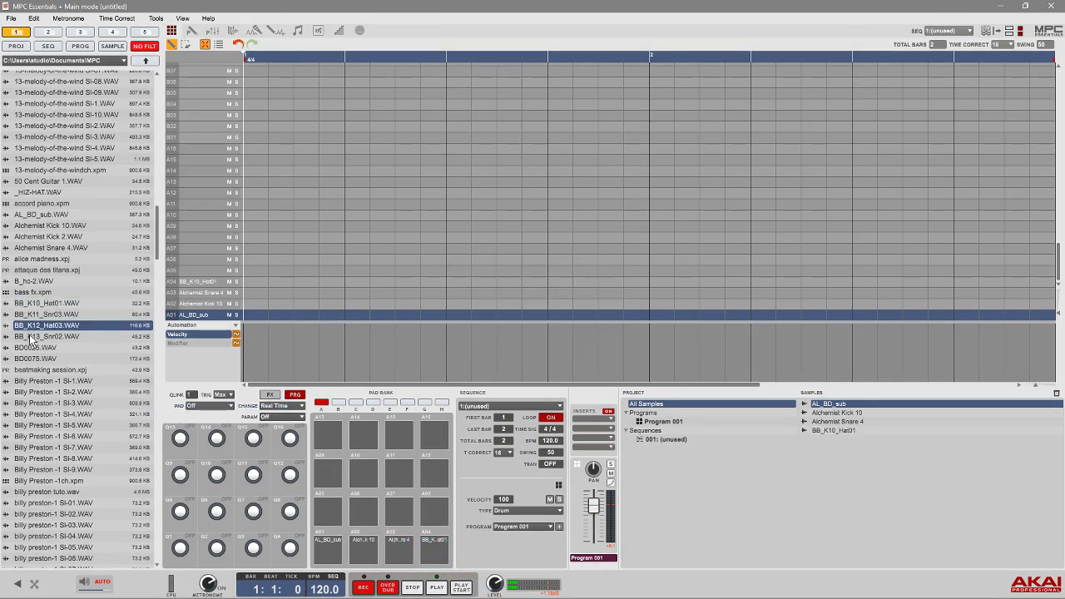
key("Down")
left_click_drag(31, 326, 328, 508)
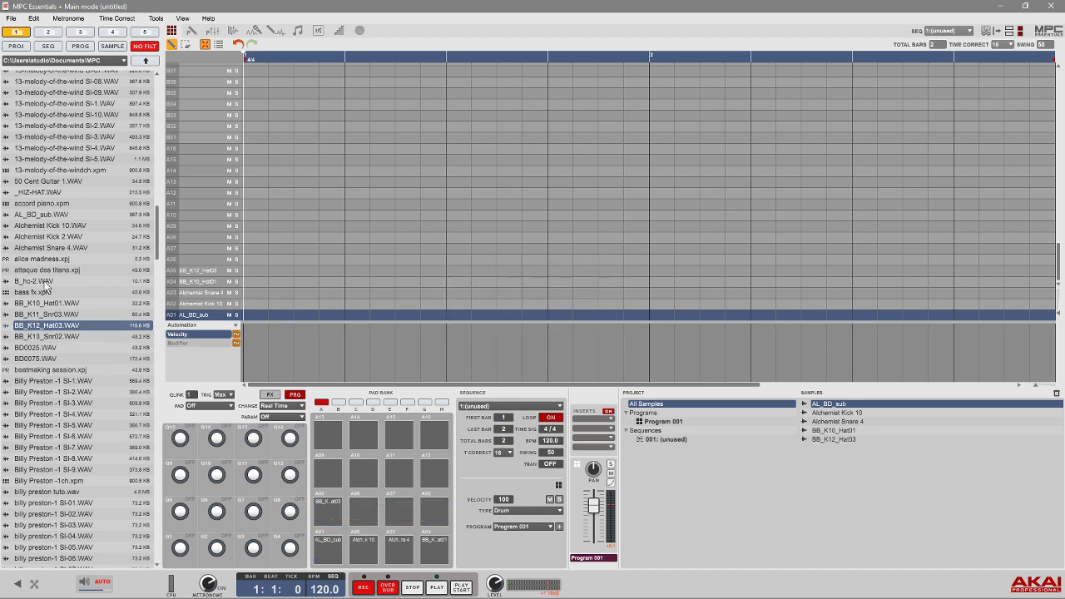
Step: Preview the snare, BD and Billy Preston samples and load Billy Preston -1 SI-1.WAV onto pad A06
left_click(39, 337)
left_click(30, 350)
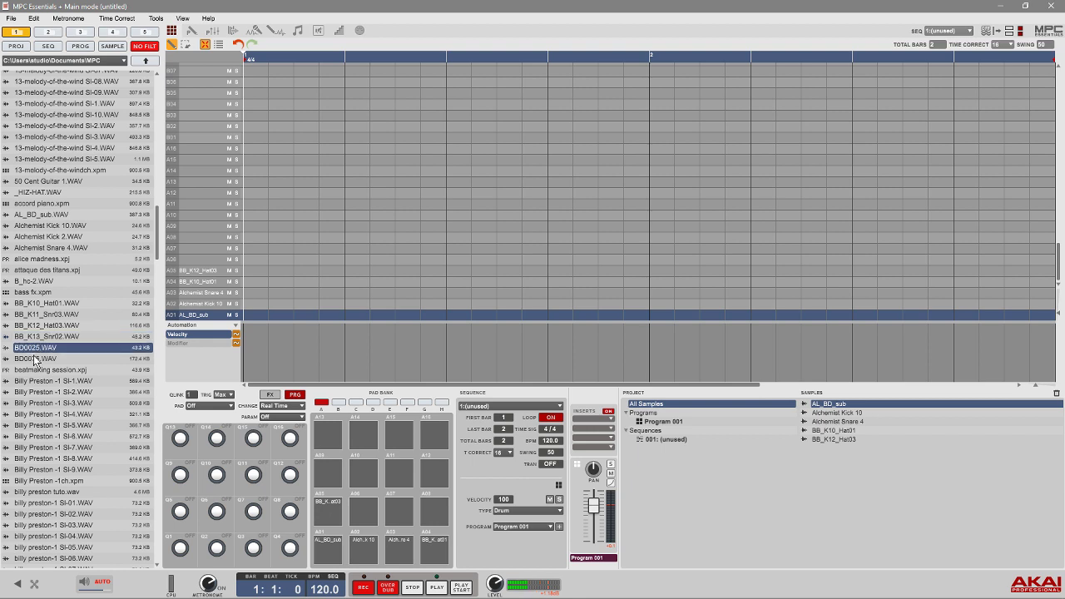
left_click(35, 358)
left_click(41, 382)
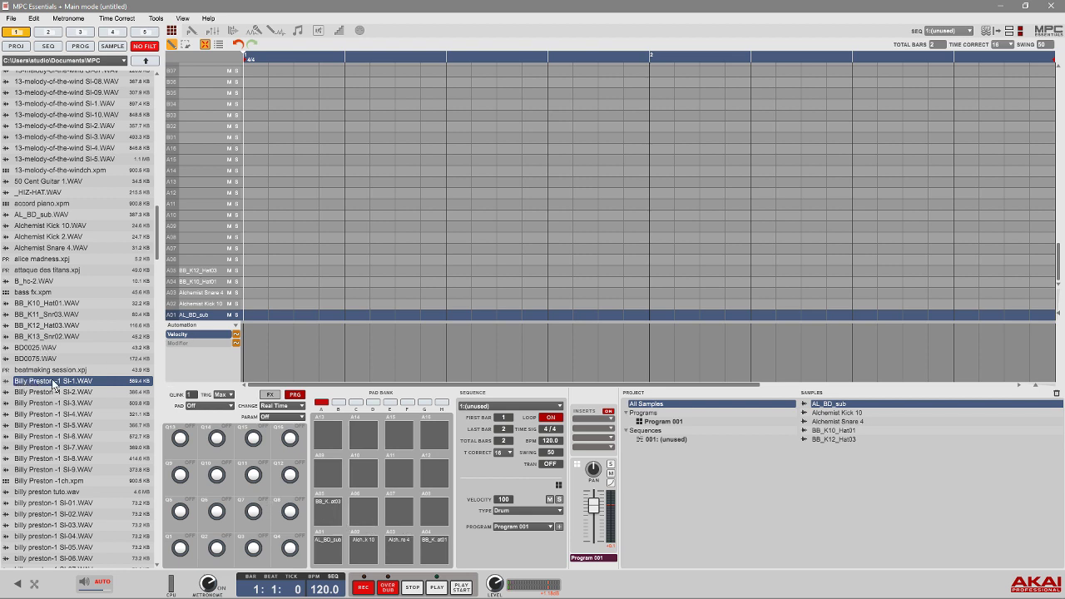
left_click_drag(51, 383, 366, 506)
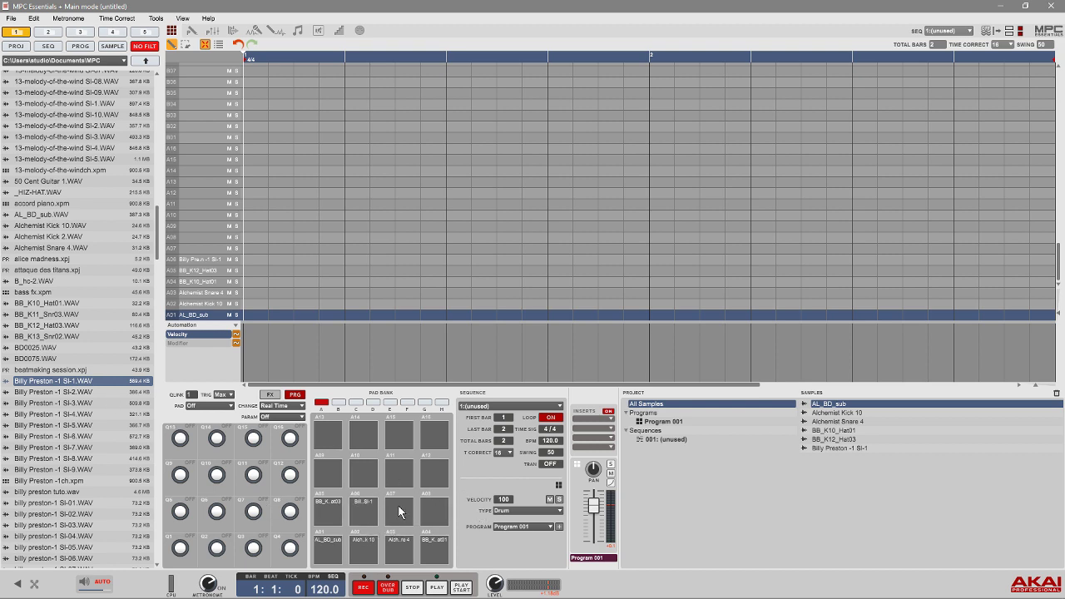
Step: Set the track's program type to Plugin
left_click(559, 510)
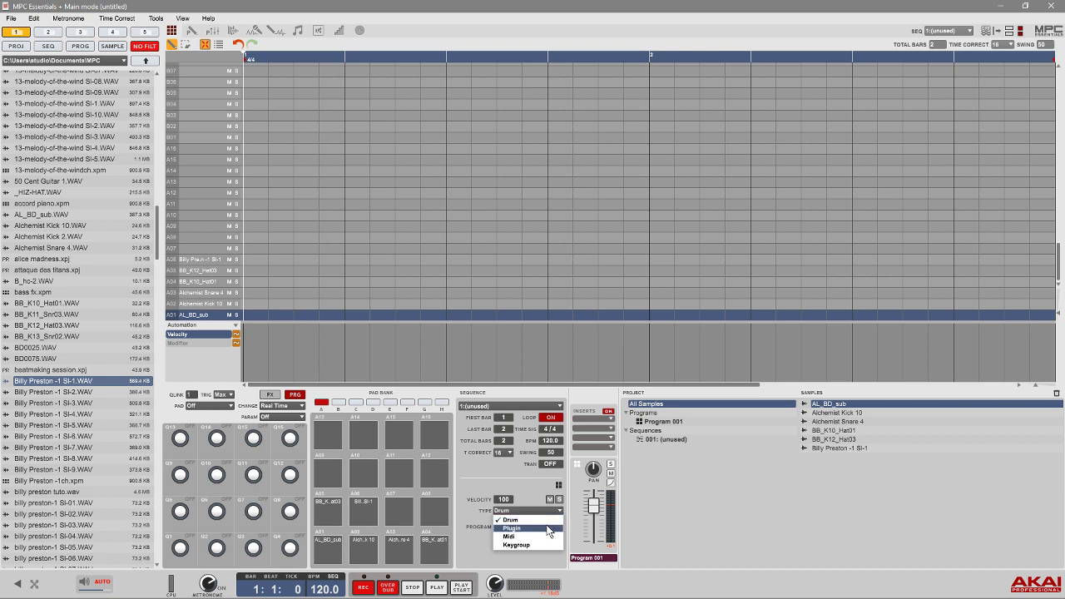
left_click(549, 528)
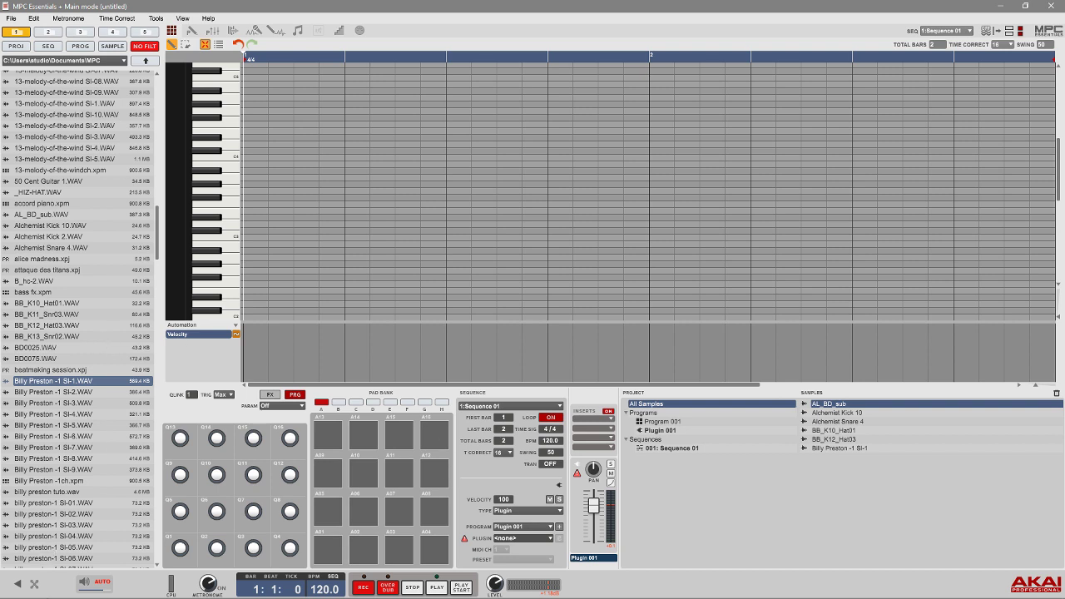
Step: Switch the browser to the expansion packs and open Hook City Trap Edition
mouse_move(38, 592)
left_click(34, 586)
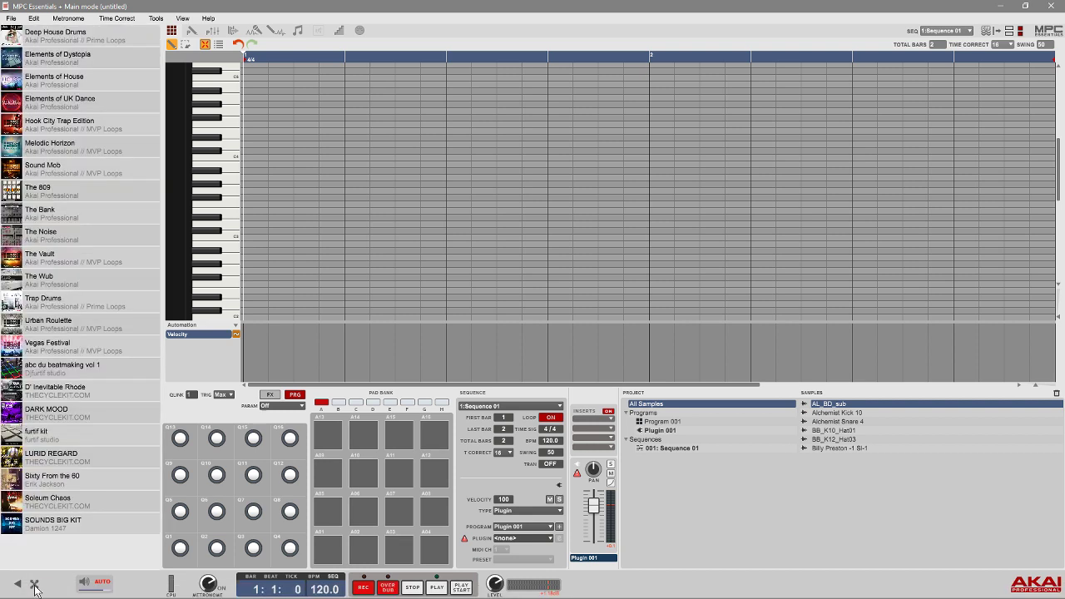
left_click(64, 125)
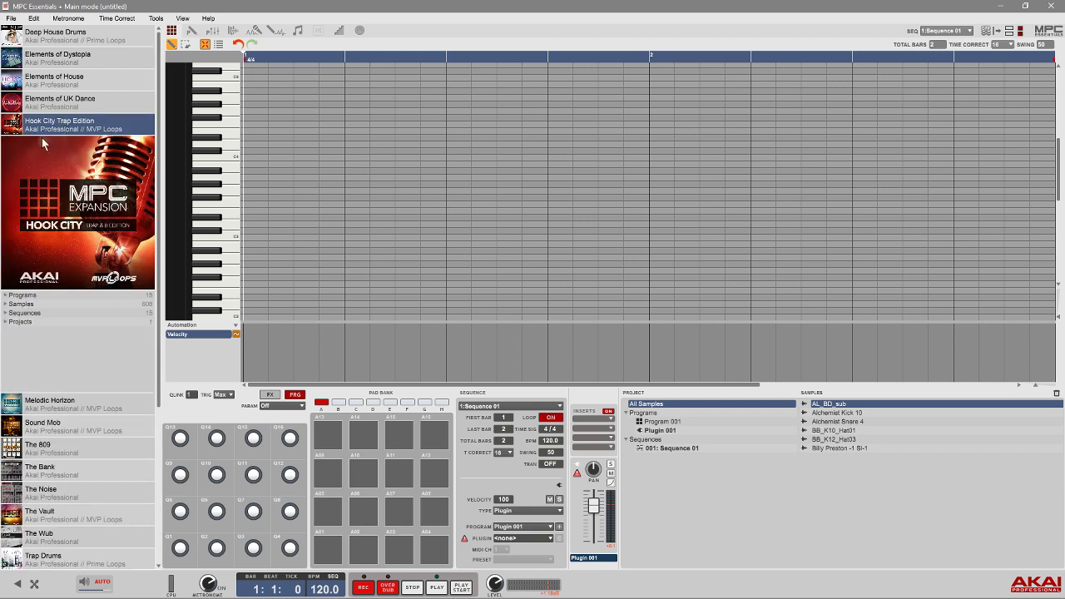
Step: Load the RnB kit program HC Kit 01 114 Abmin from the expansion into the project and select it for the track
left_click(4, 295)
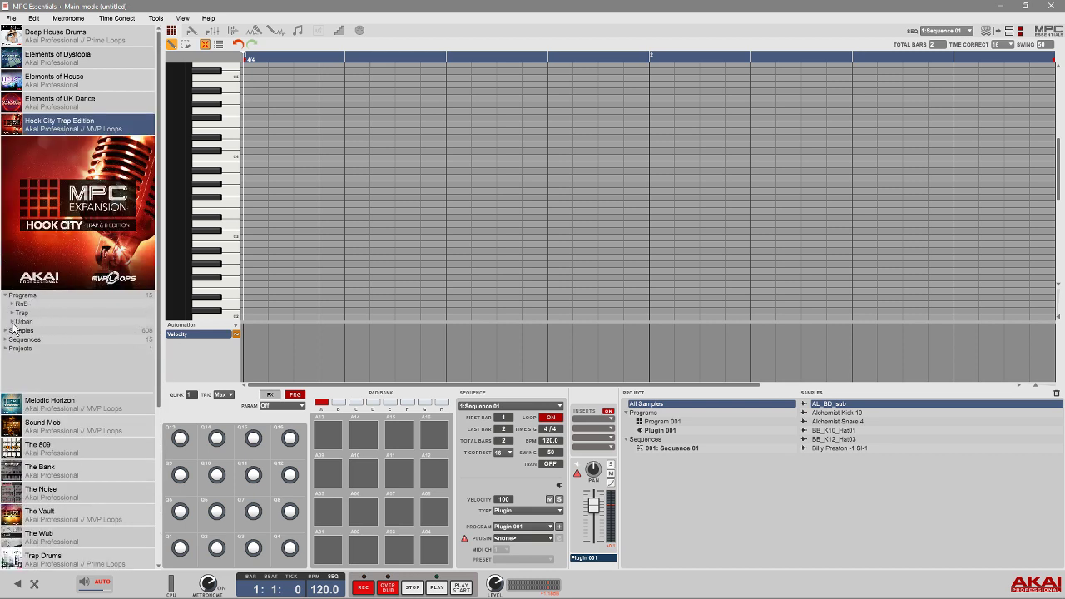
left_click(10, 304)
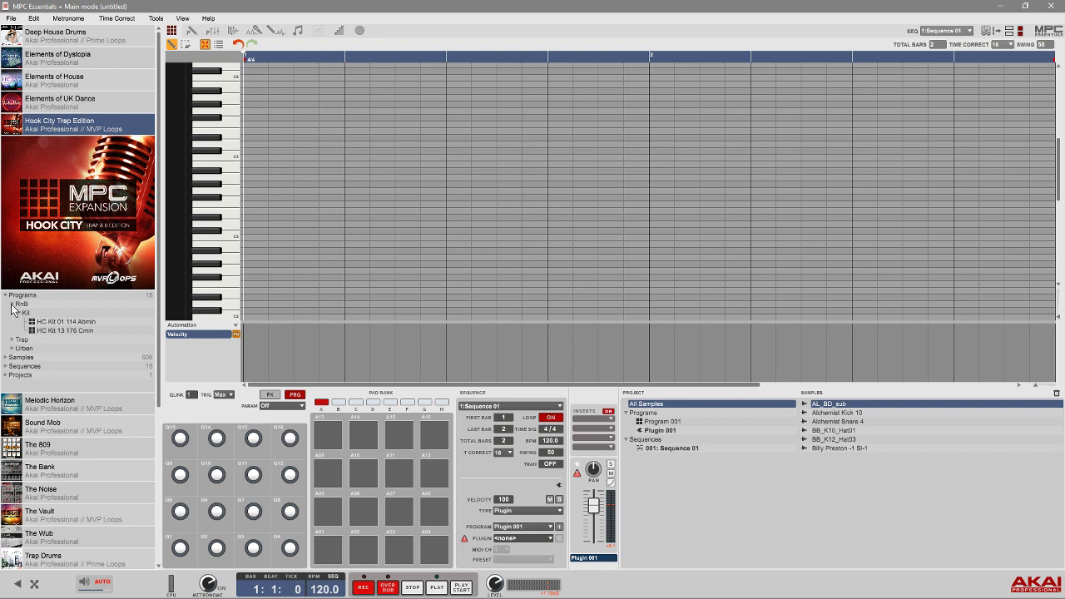
left_click(38, 323)
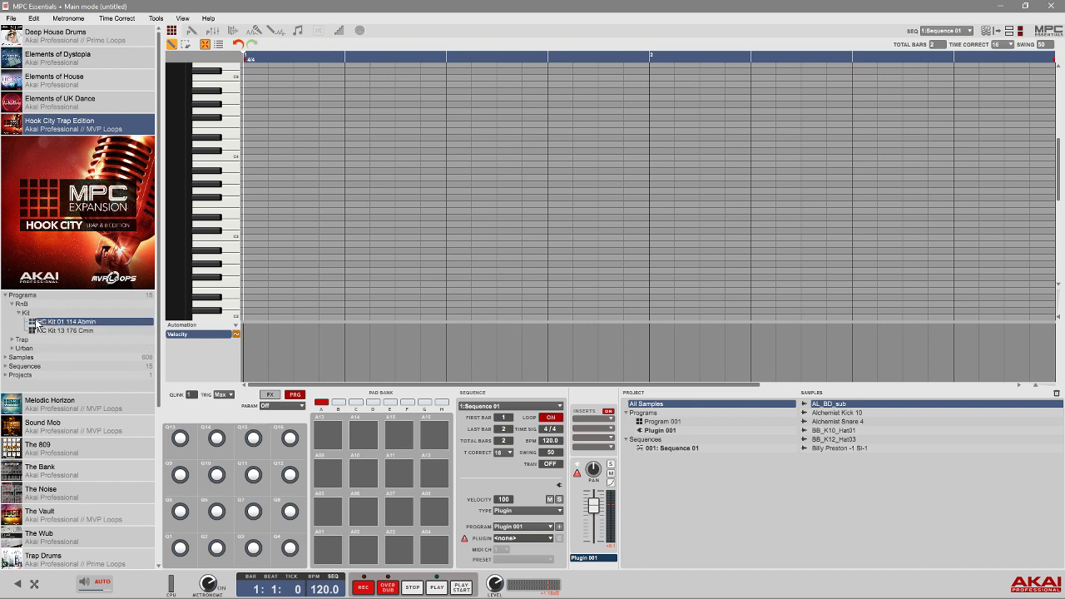
left_click_drag(38, 323, 294, 342)
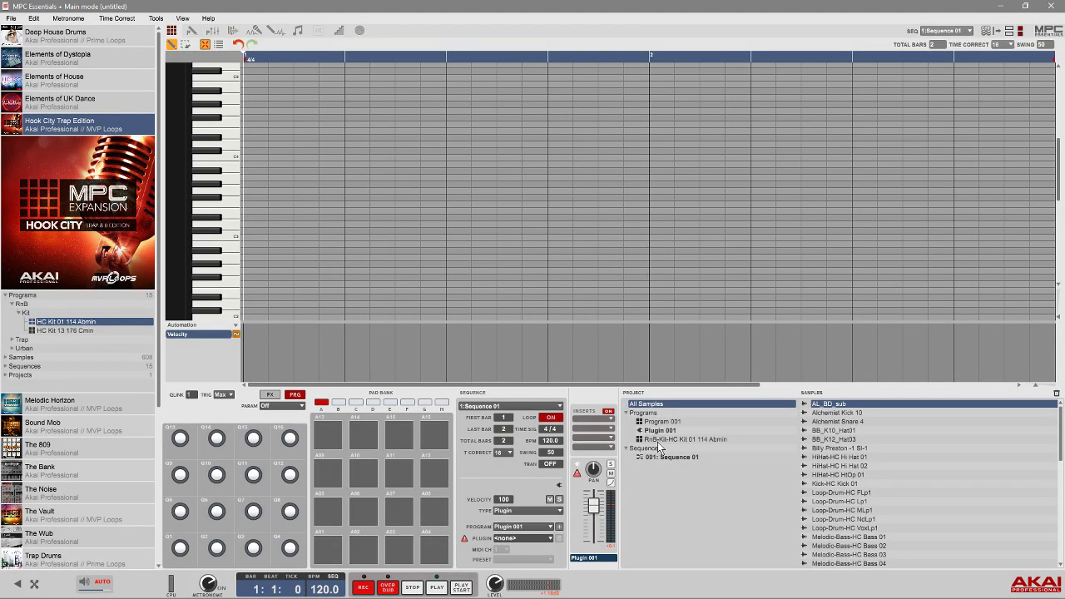
left_click(662, 441)
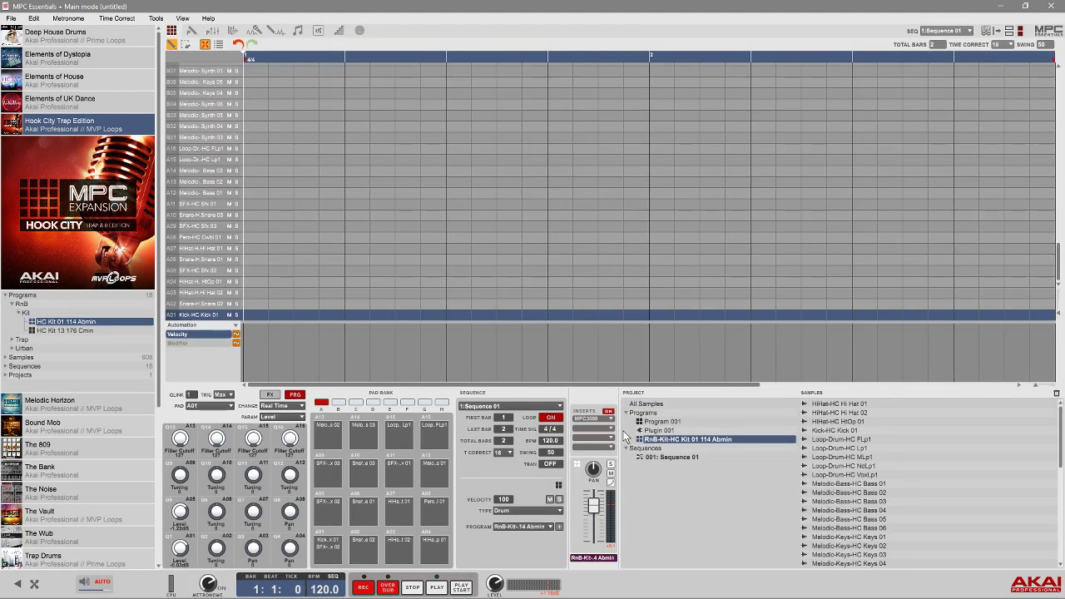
Step: Audition the loaded kit's sounds on pads A01 to A12 and the drum loop on pad A16
left_click(327, 546)
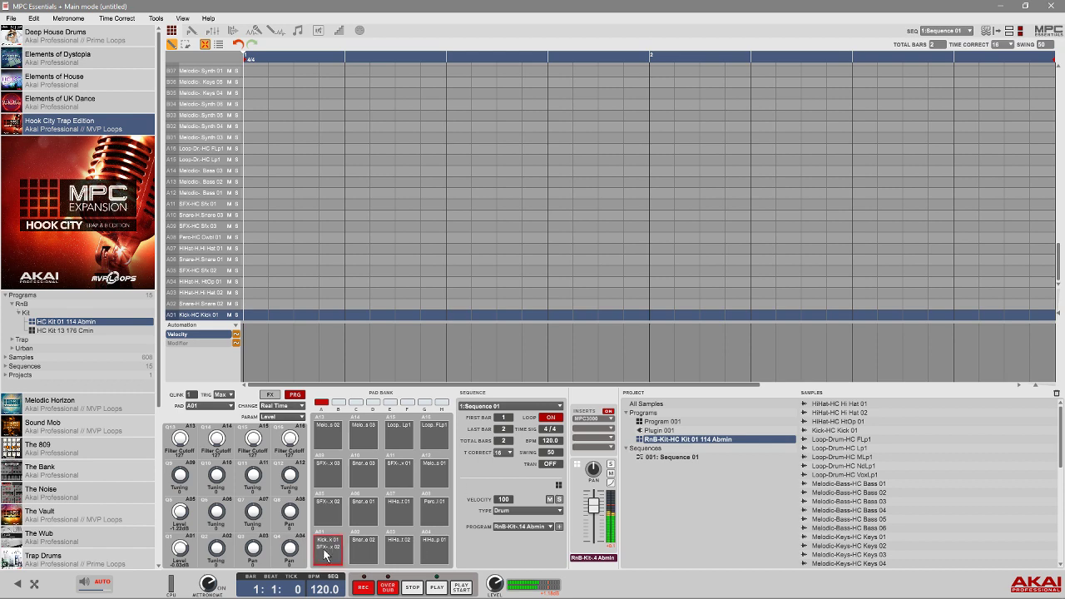
left_click(369, 549)
left_click(399, 551)
left_click(433, 545)
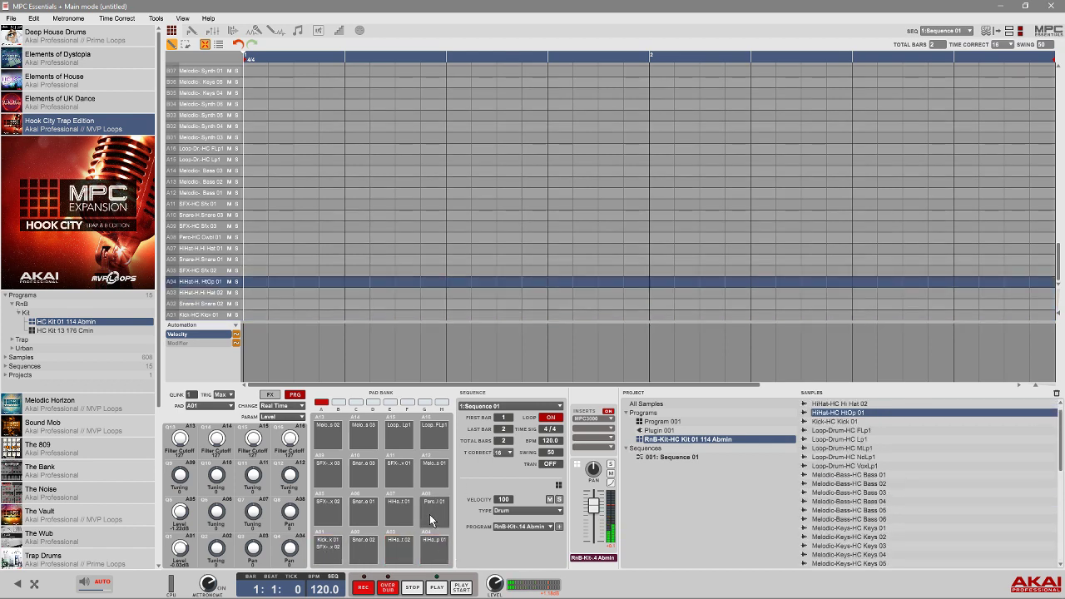
left_click(429, 514)
left_click(398, 520)
left_click(361, 515)
left_click(334, 514)
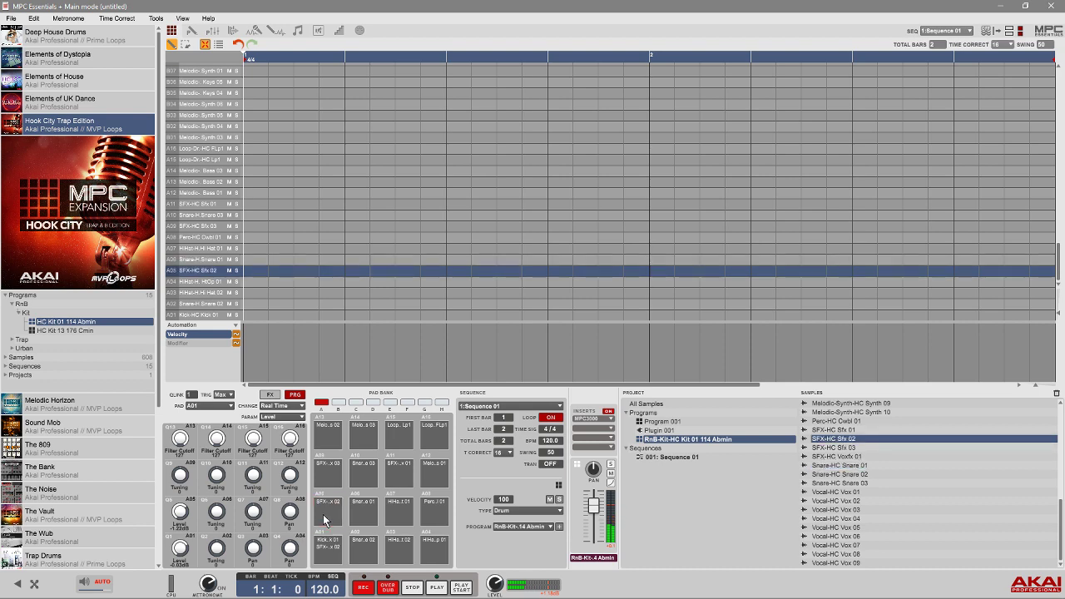
left_click(324, 485)
left_click(362, 476)
left_click(403, 472)
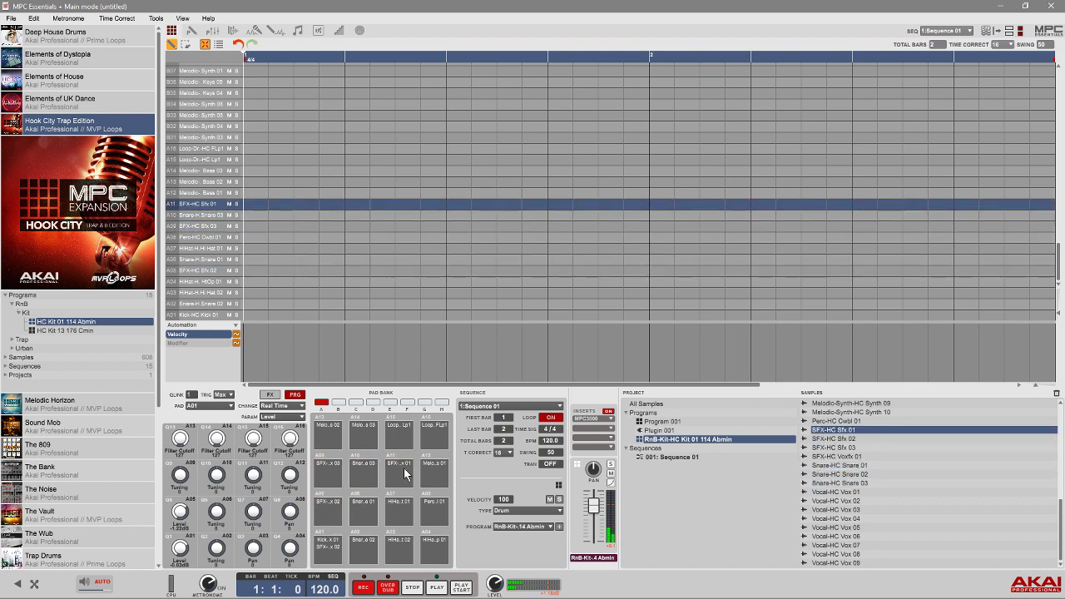
left_click(442, 472)
left_click(436, 435)
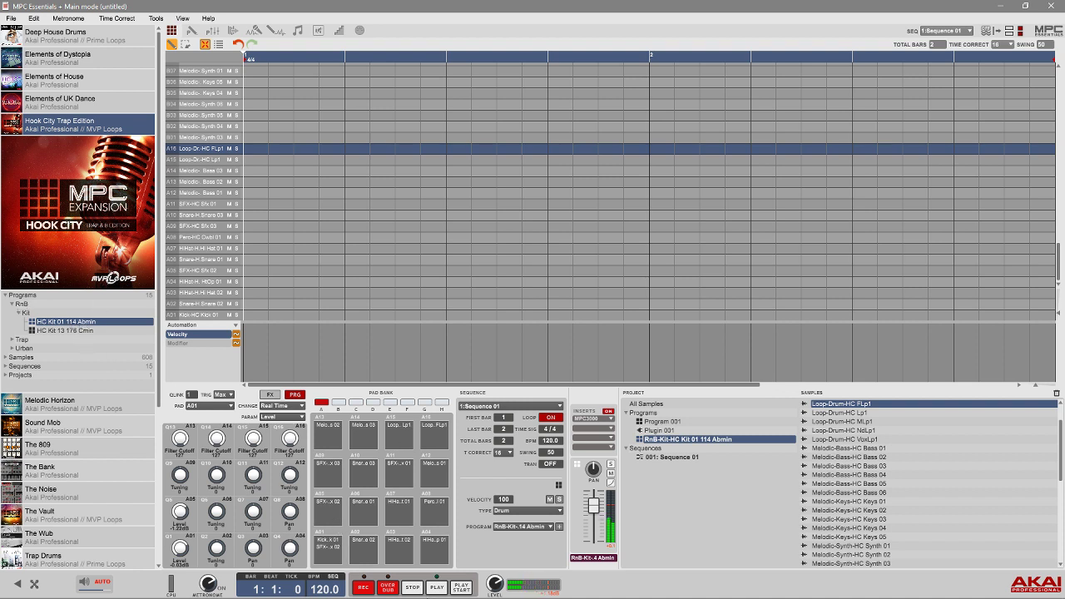
Step: Set the sequence tempo to 114 BPM to match the kit
mouse_move(469, 594)
double_click(323, 589)
type("300")
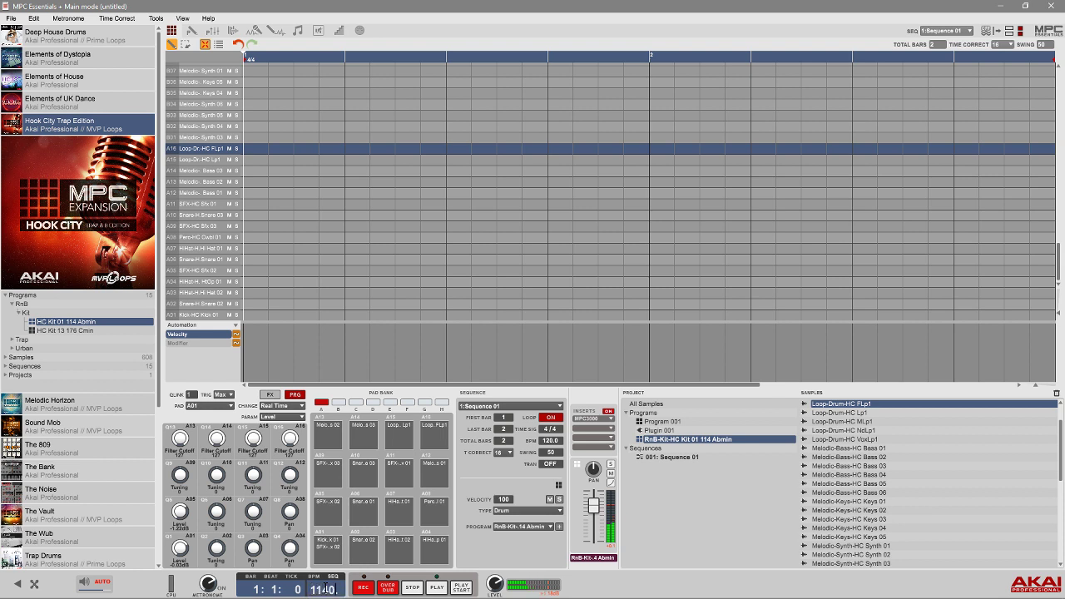
key("Return")
type("114")
key("Return")
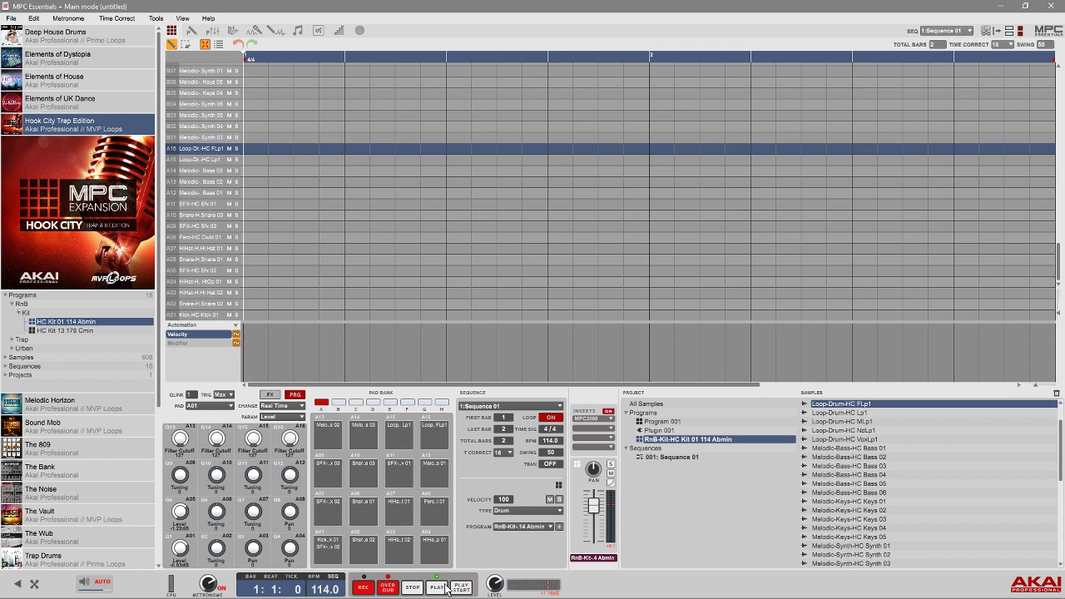
Step: Record a two-bar kick and snare pattern on pads A01 and A02, starting from the beginning of the sequence
left_click(447, 587)
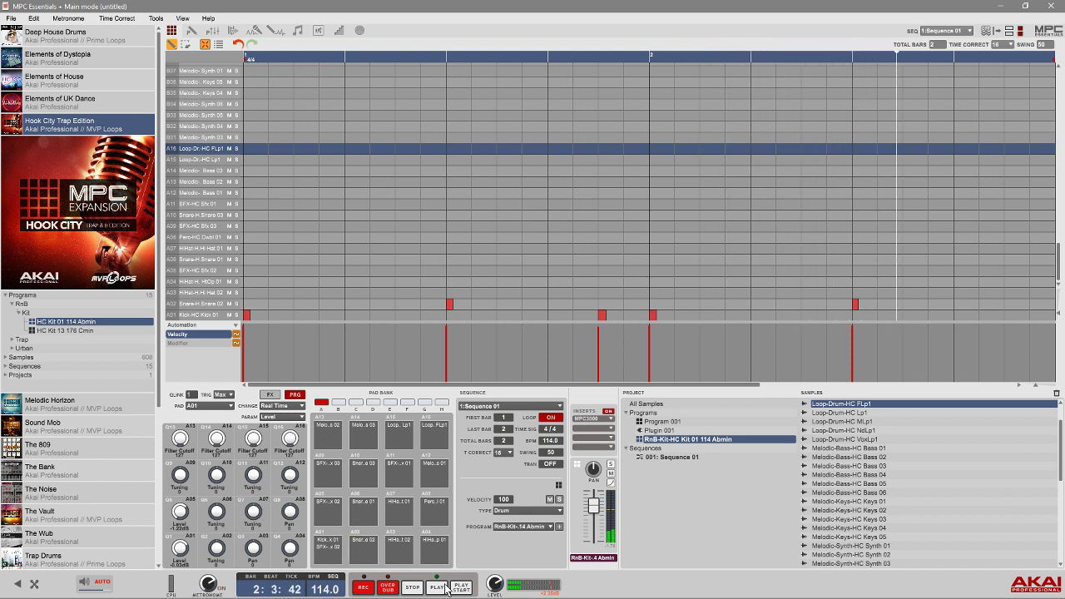
left_click(447, 588)
Step: Switch the track's program type to Plugin, using Plugin 001
left_click(657, 430)
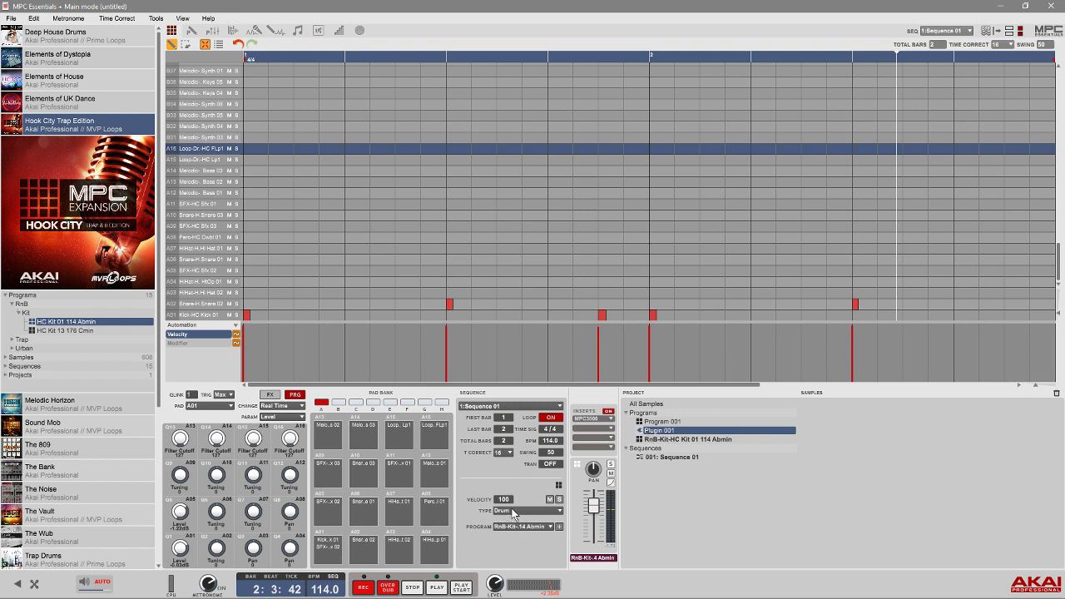
left_click(556, 512)
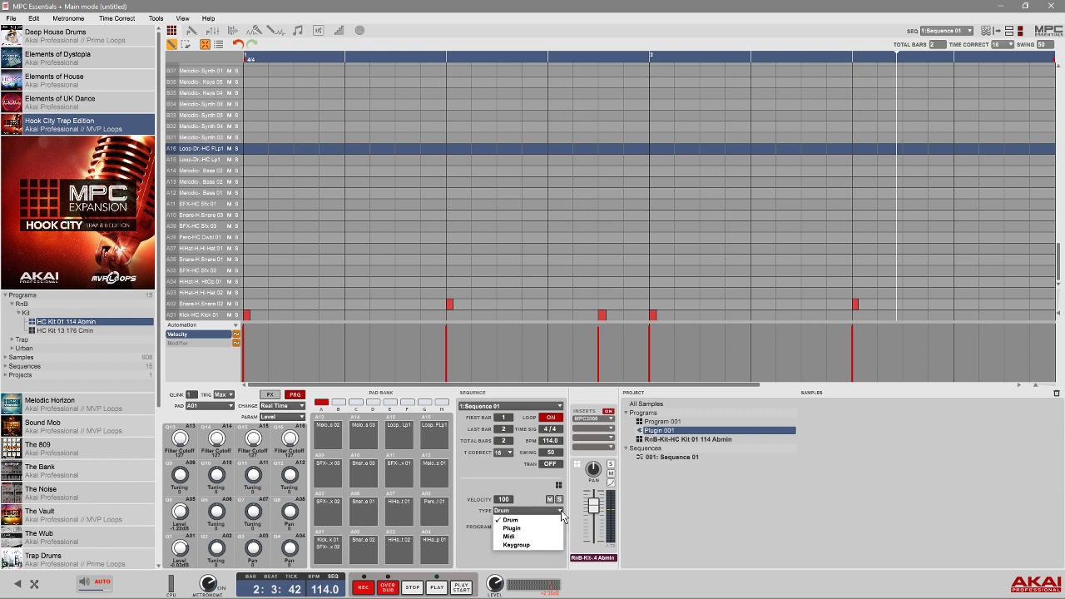
left_click(511, 528)
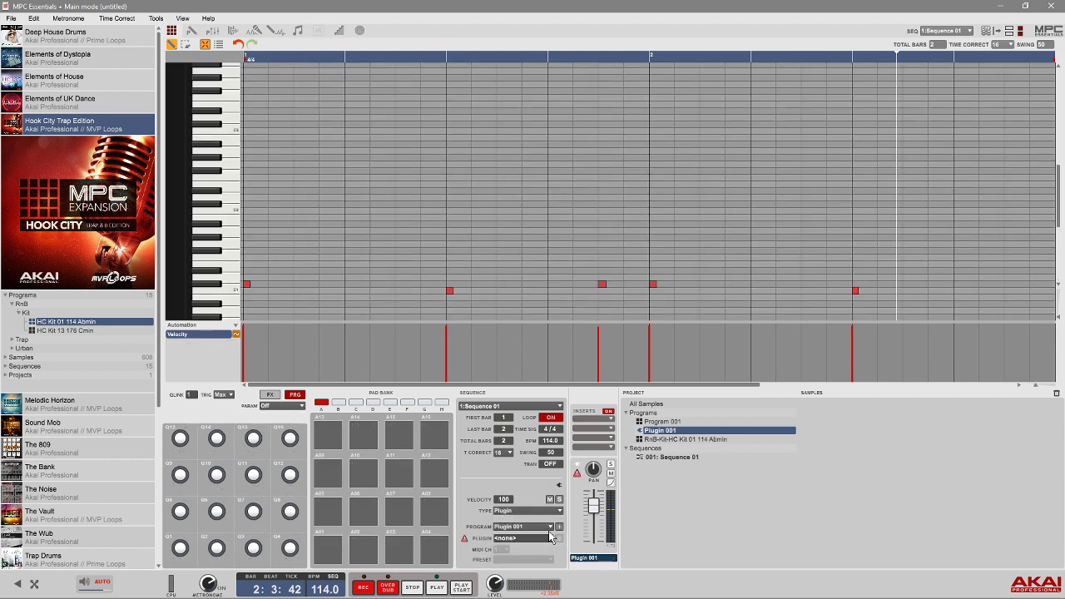
Step: Load The 809 from the Akai Professional MPC expansions into the plugin program, view its interface and check the available programs
left_click(549, 539)
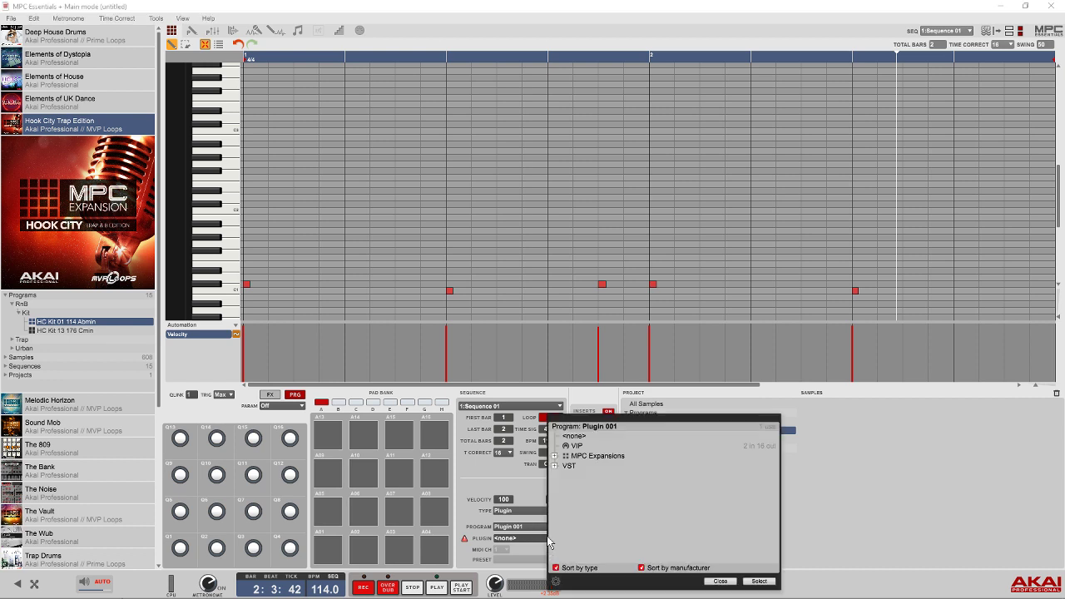
left_click(554, 456)
left_click(565, 466)
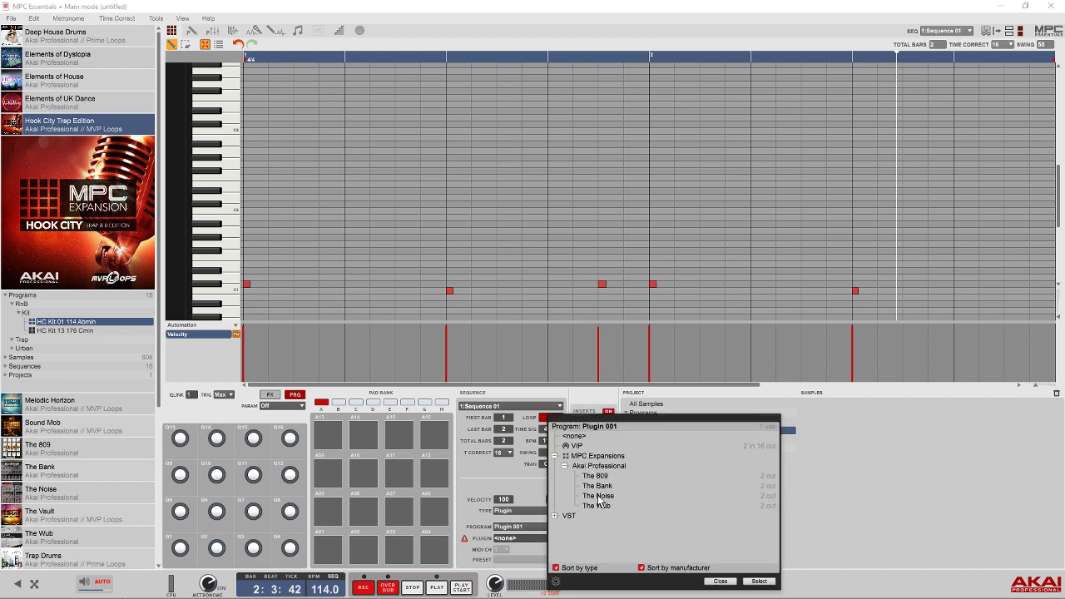
double_click(597, 476)
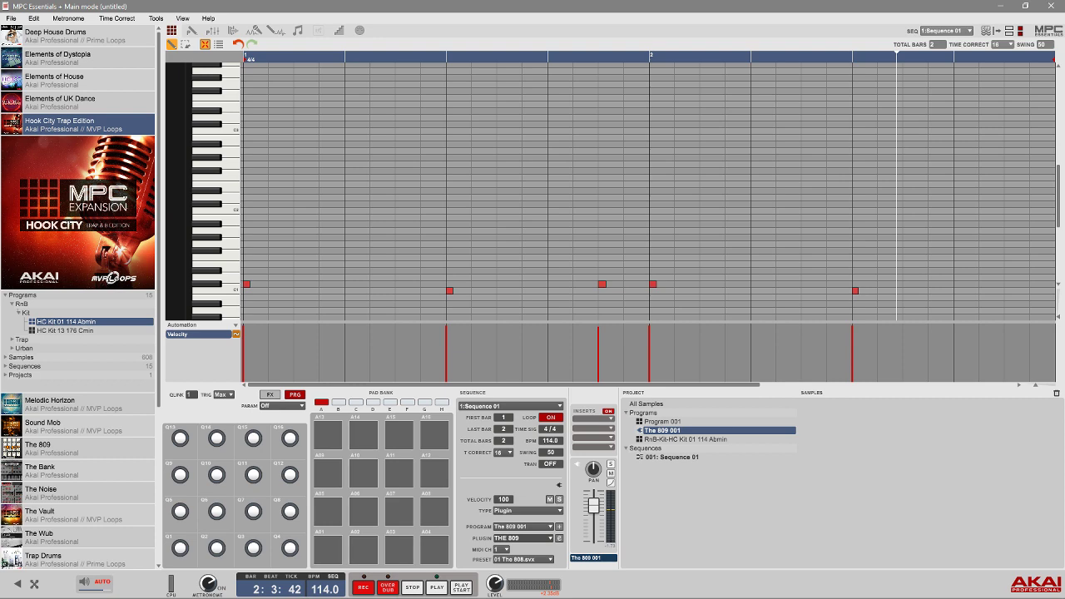
left_click(560, 539)
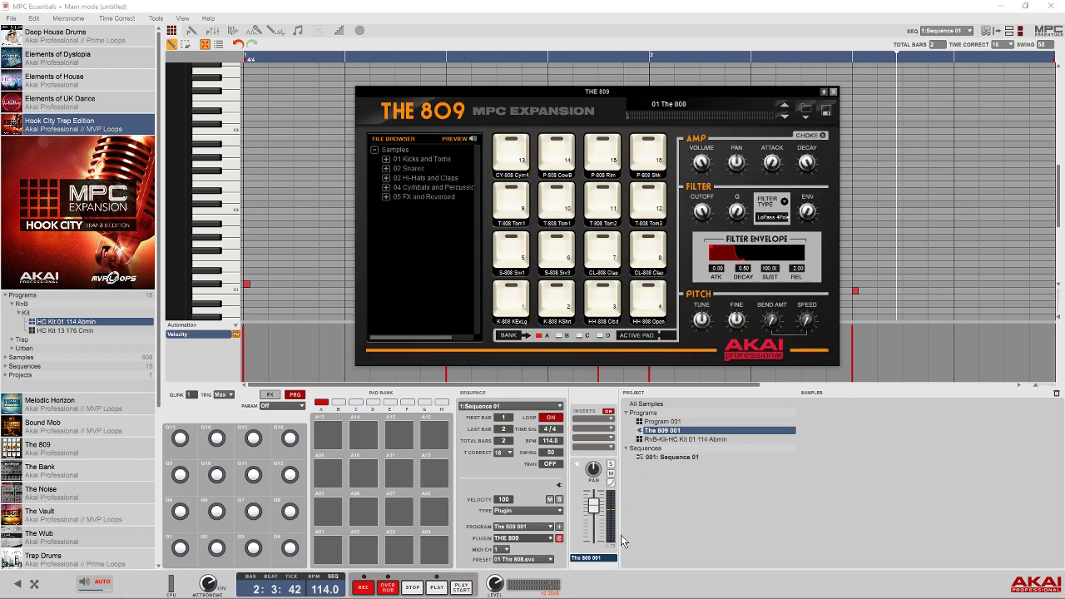
left_click(551, 527)
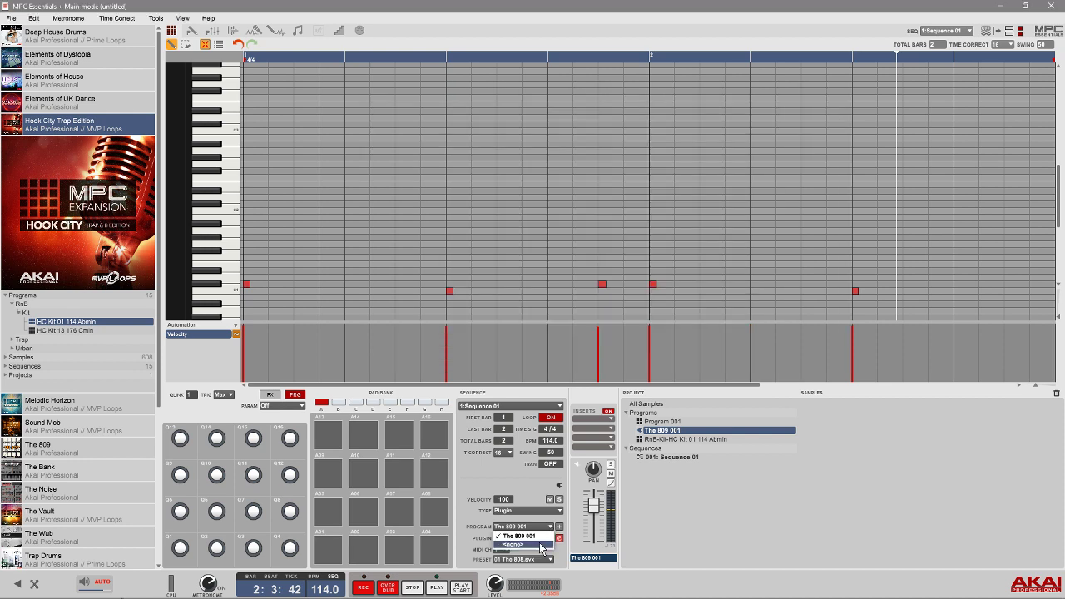
left_click(546, 517)
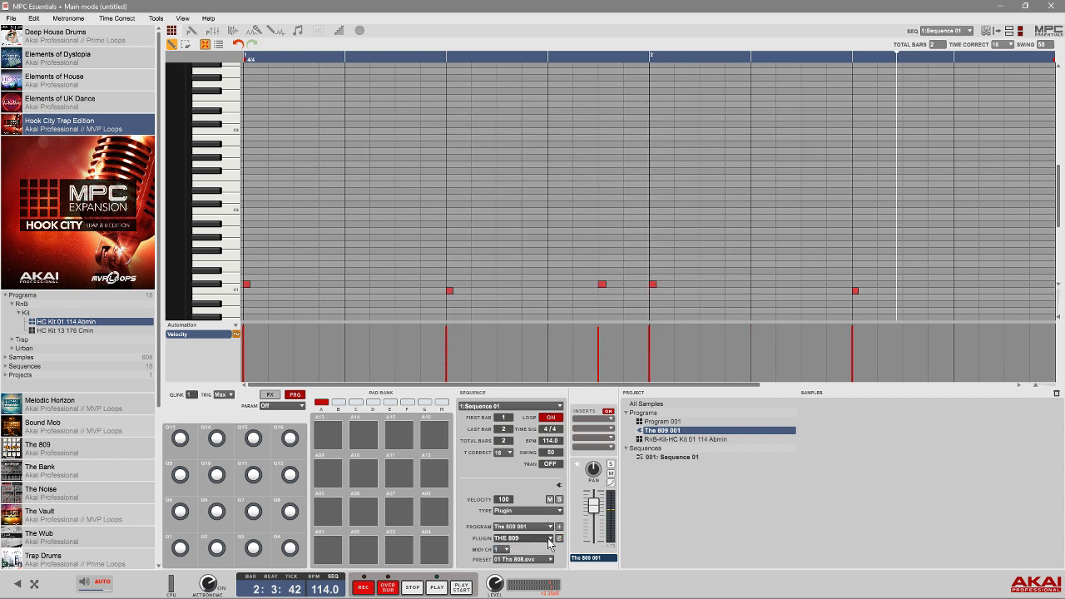
Step: Replace the track's plugin with The Bank, open its interface and position its window clear of the pads
left_click(550, 538)
double_click(603, 489)
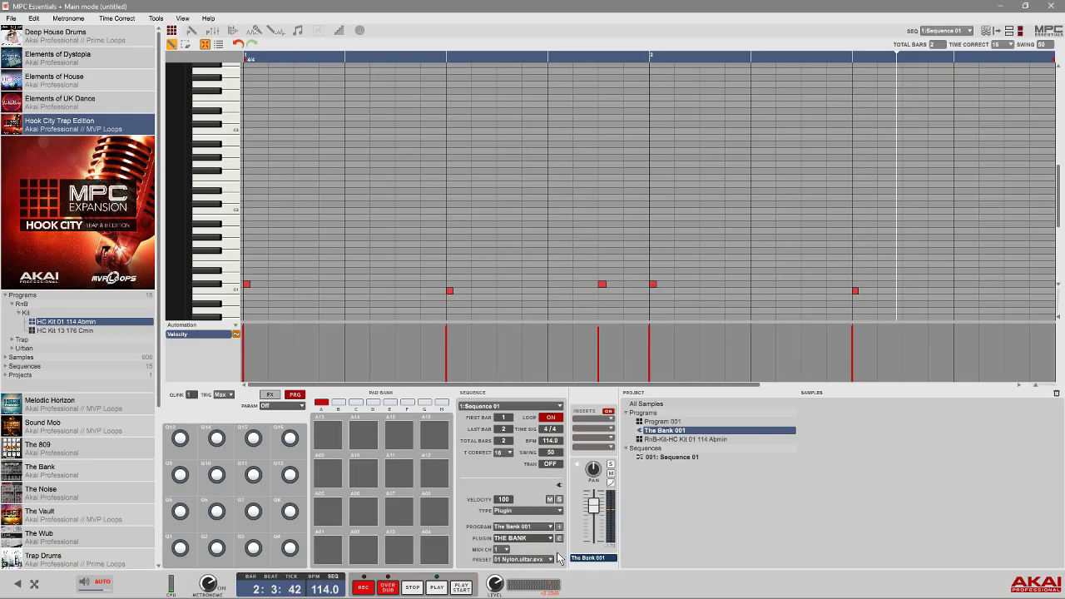
left_click(559, 539)
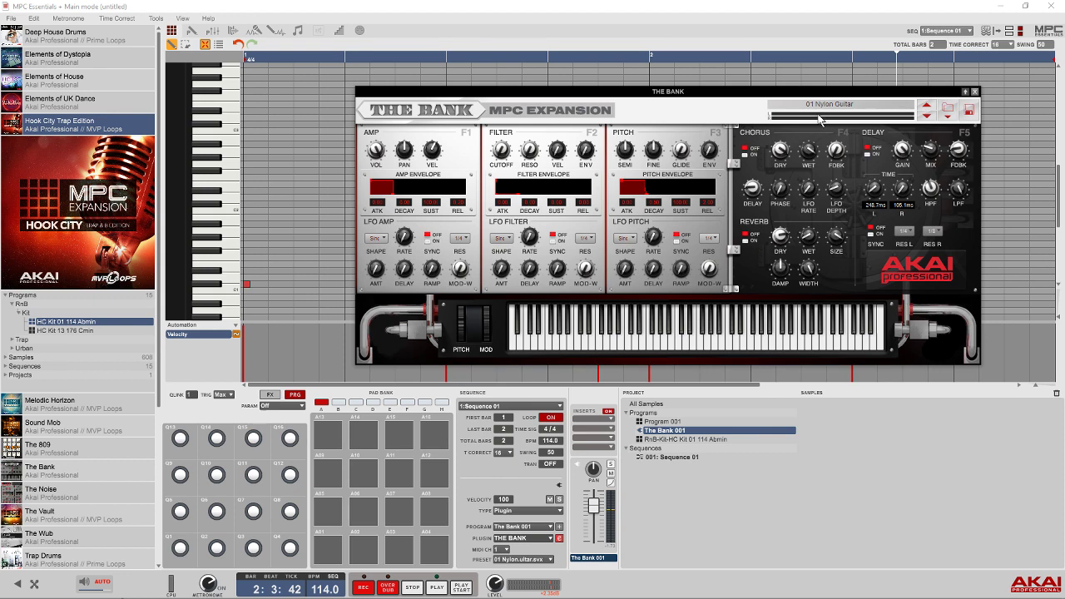
left_click_drag(840, 93, 753, 23)
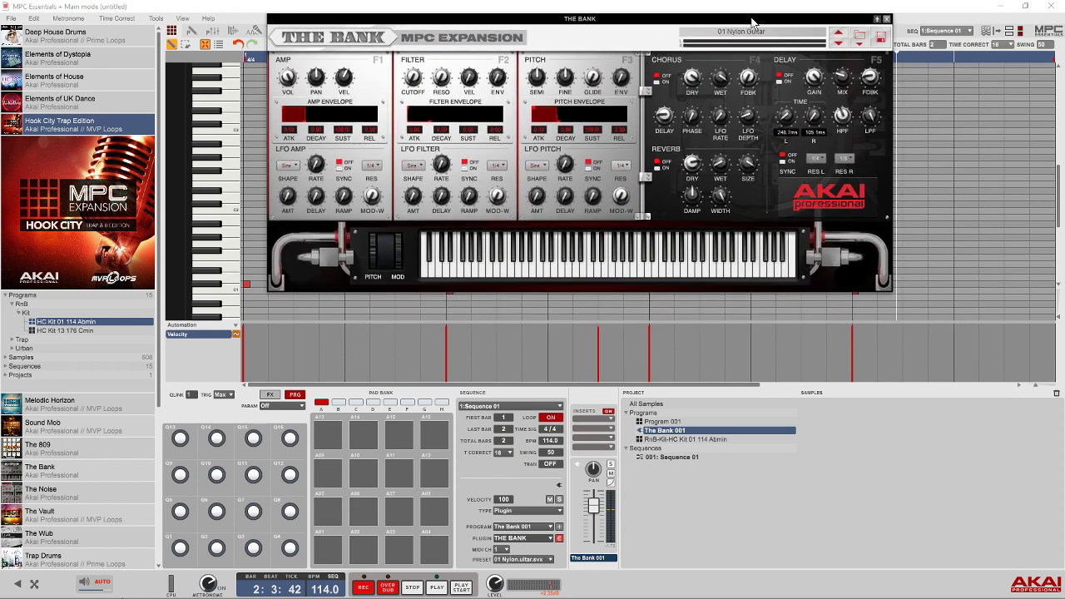
key("space")
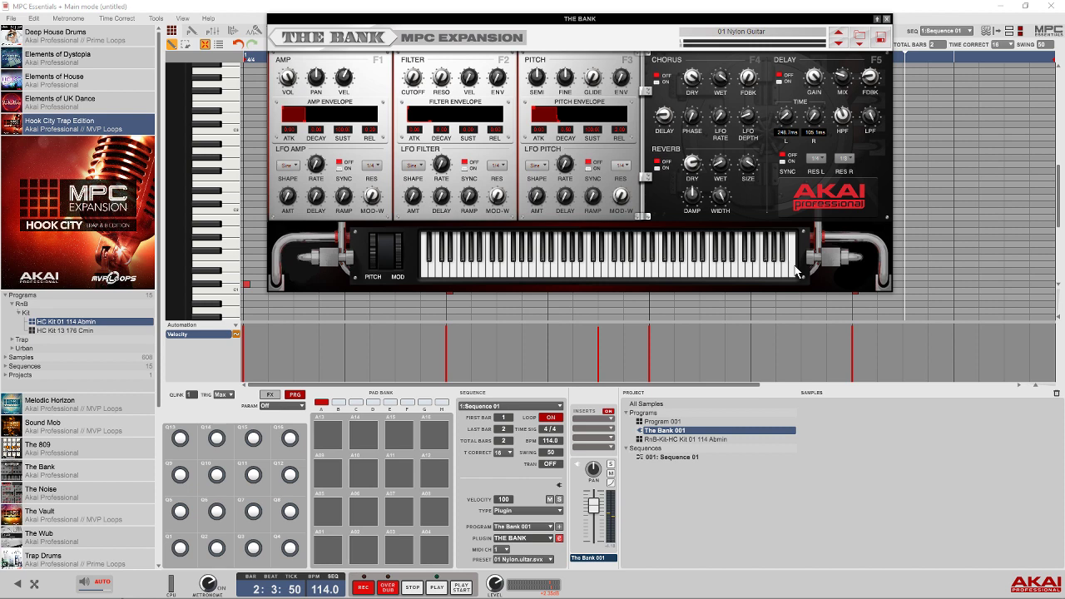
Step: Switch the track to Program 001 and audition its samples on pads A01 to A06
left_click(658, 421)
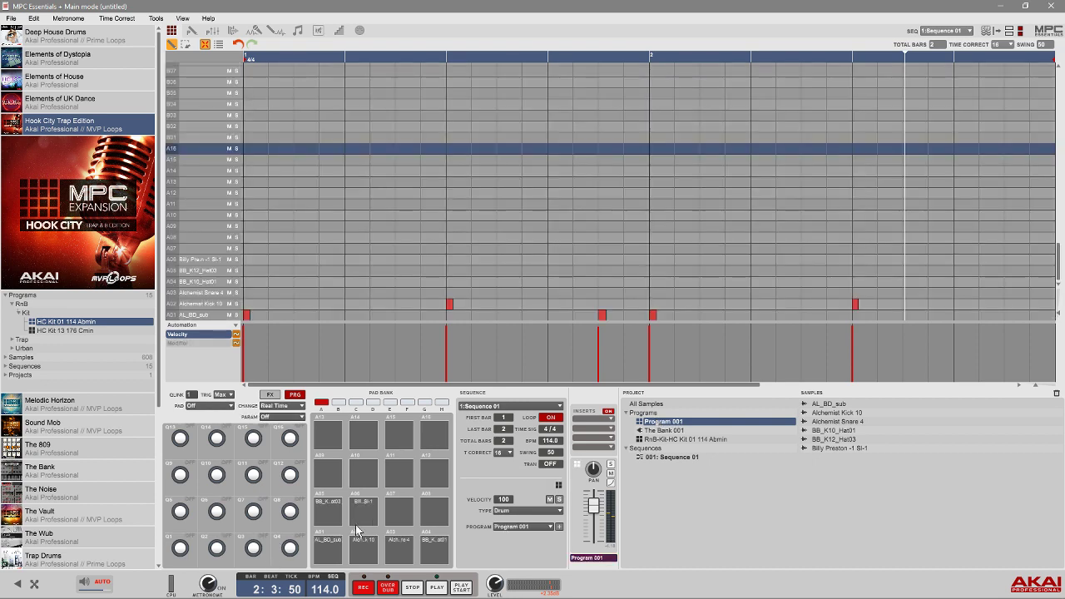
left_click(330, 555)
left_click(361, 551)
left_click(396, 550)
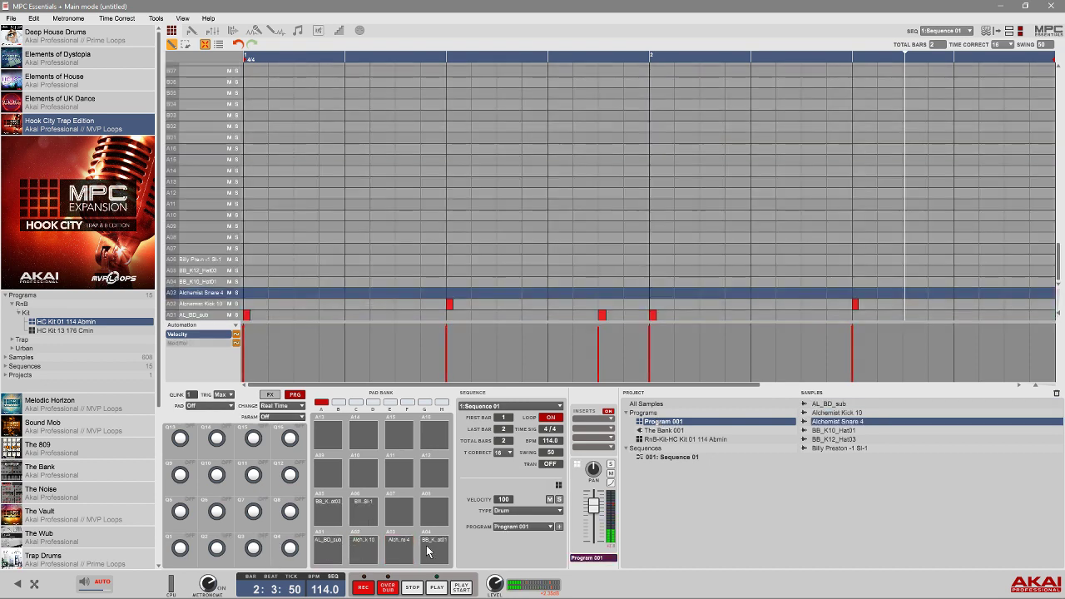
left_click(433, 551)
left_click(318, 512)
left_click(361, 505)
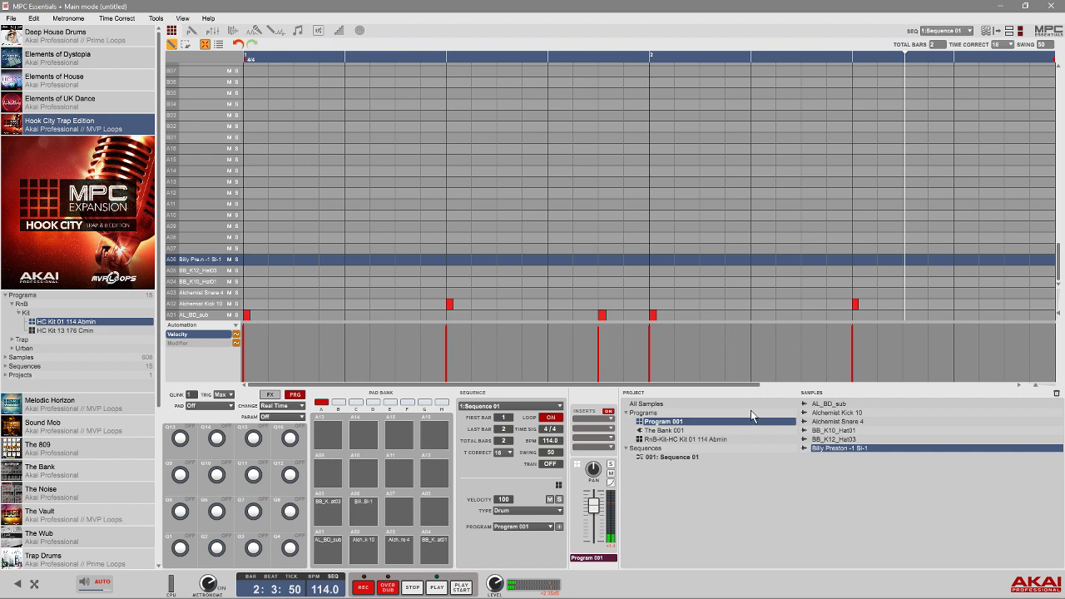
Step: Return the track to the RnB kit program and audition pads A01 to A03
left_click(679, 439)
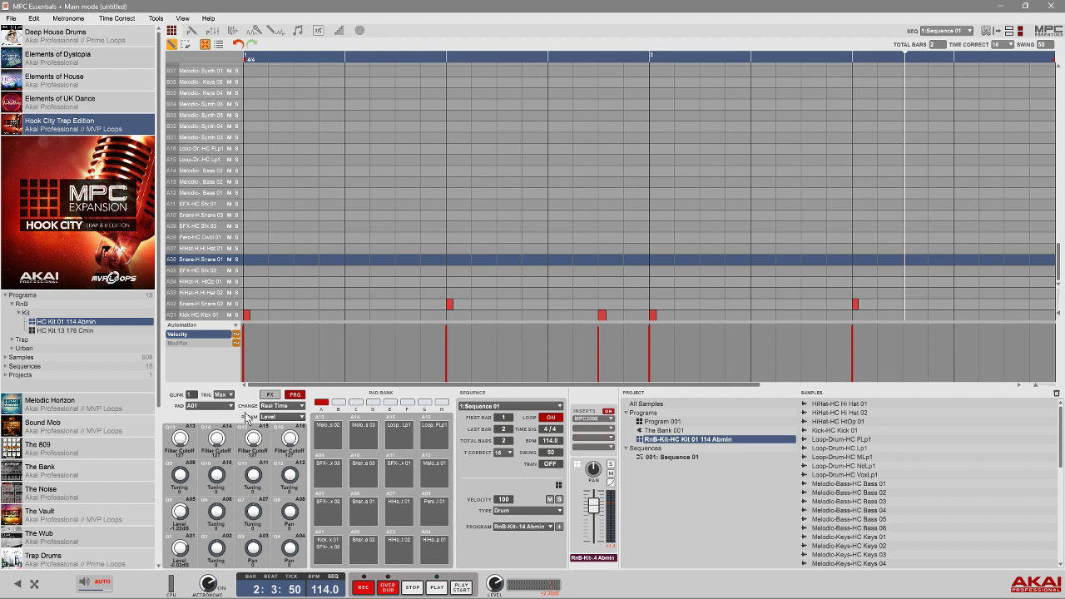
left_click(332, 555)
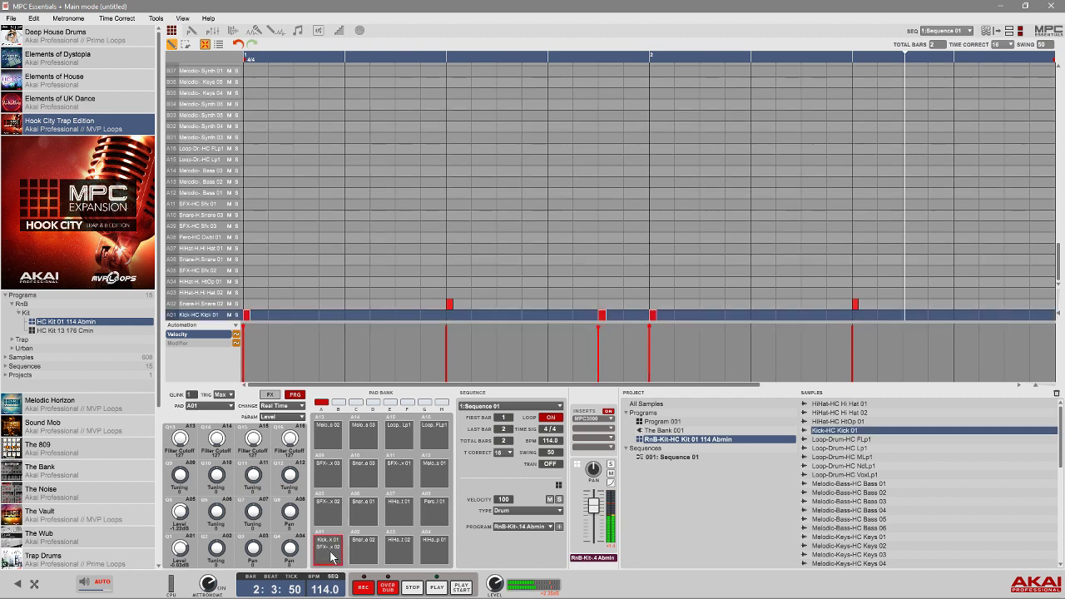
left_click(364, 553)
left_click(402, 555)
Step: Browse the RnB kit's pad banks beyond bank A, finishing on bank D
left_click(340, 403)
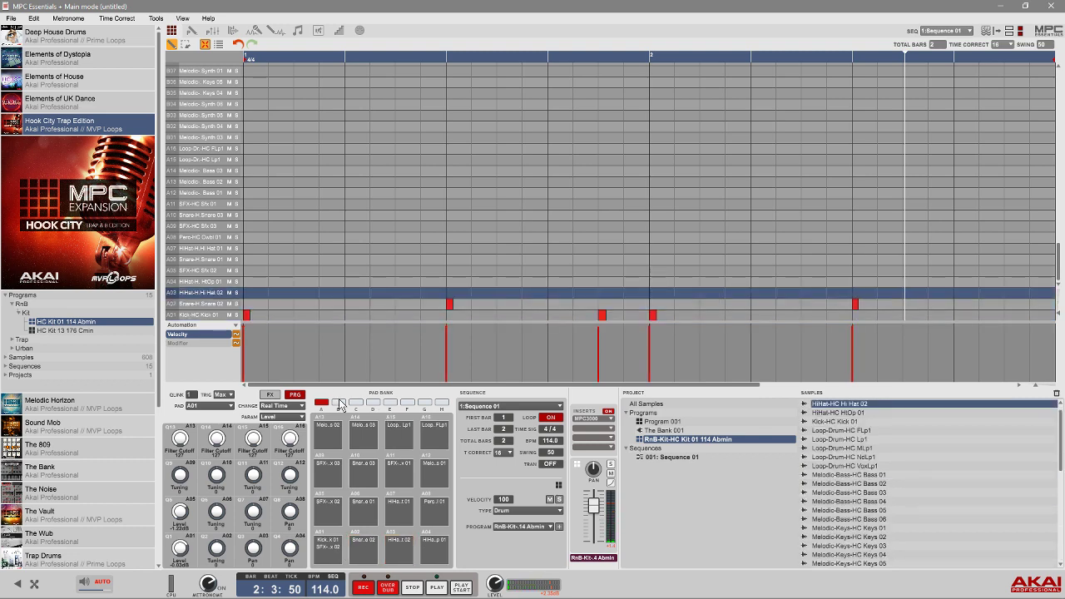
left_click(356, 402)
left_click(390, 403)
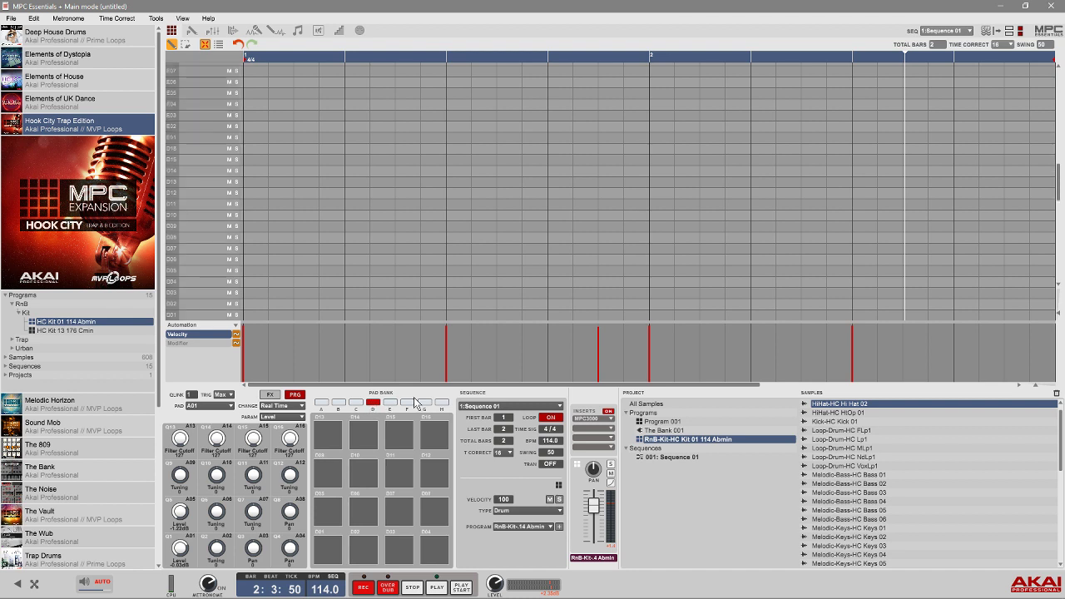
left_click(355, 402)
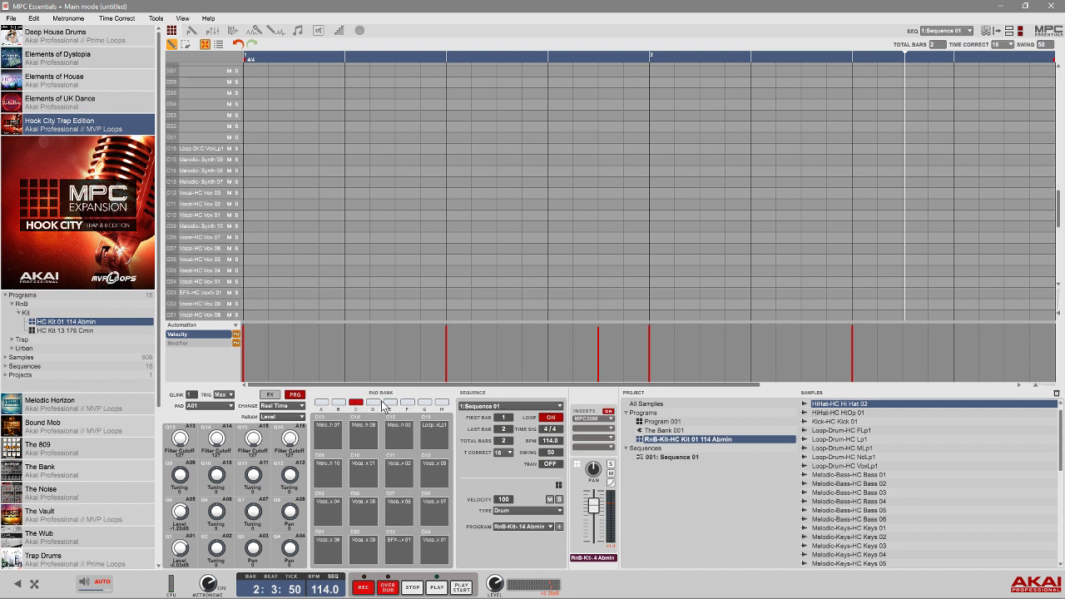
left_click(373, 402)
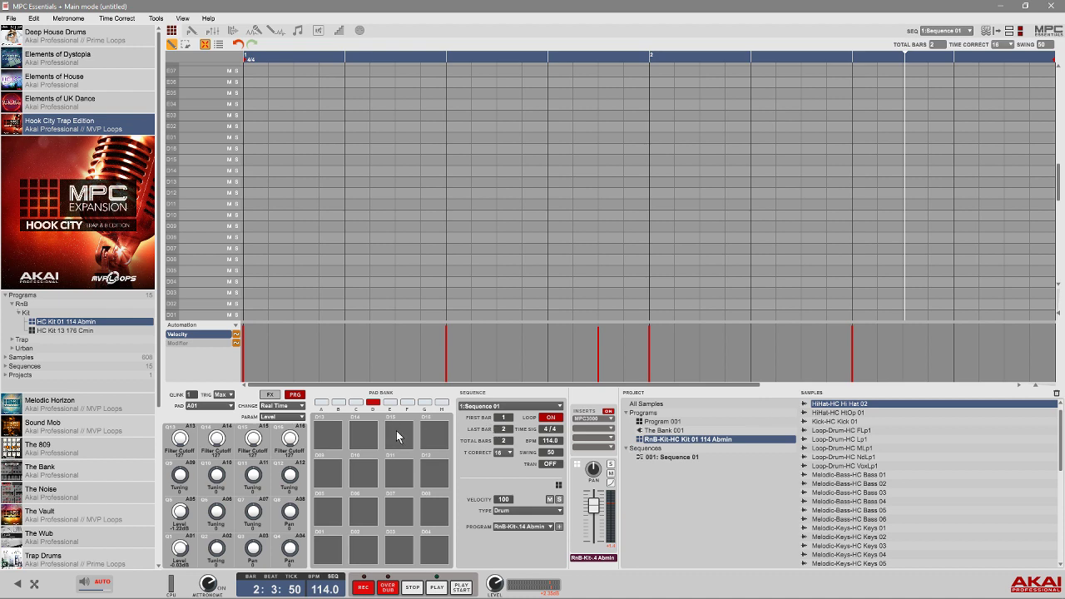
Step: View the pad mixer channels and inserts of the RnB kit program, and return to the main mode
left_click(213, 32)
left_click(216, 36)
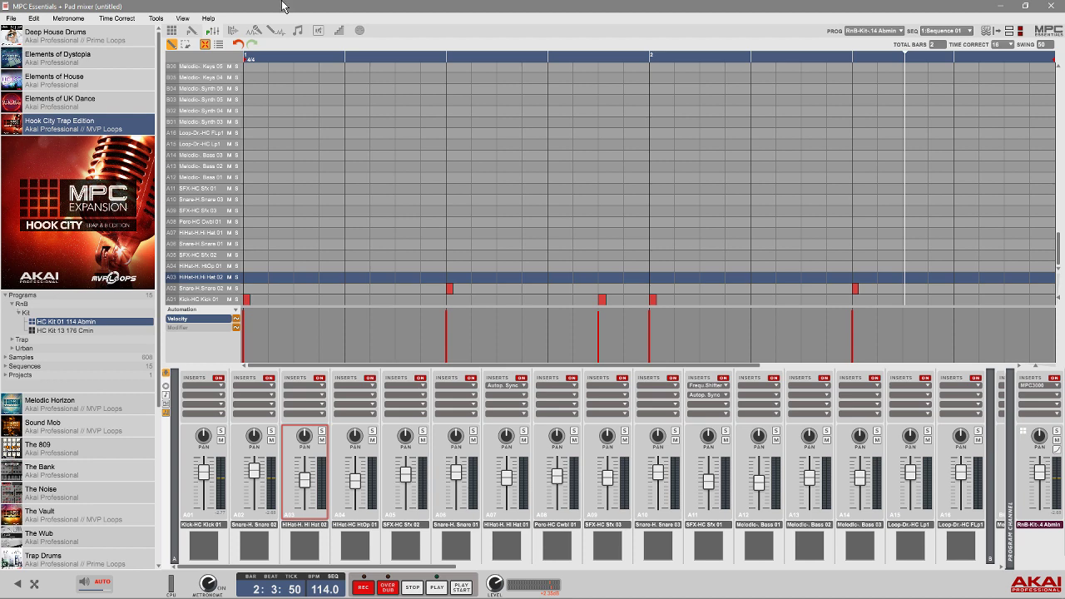
left_click(173, 31)
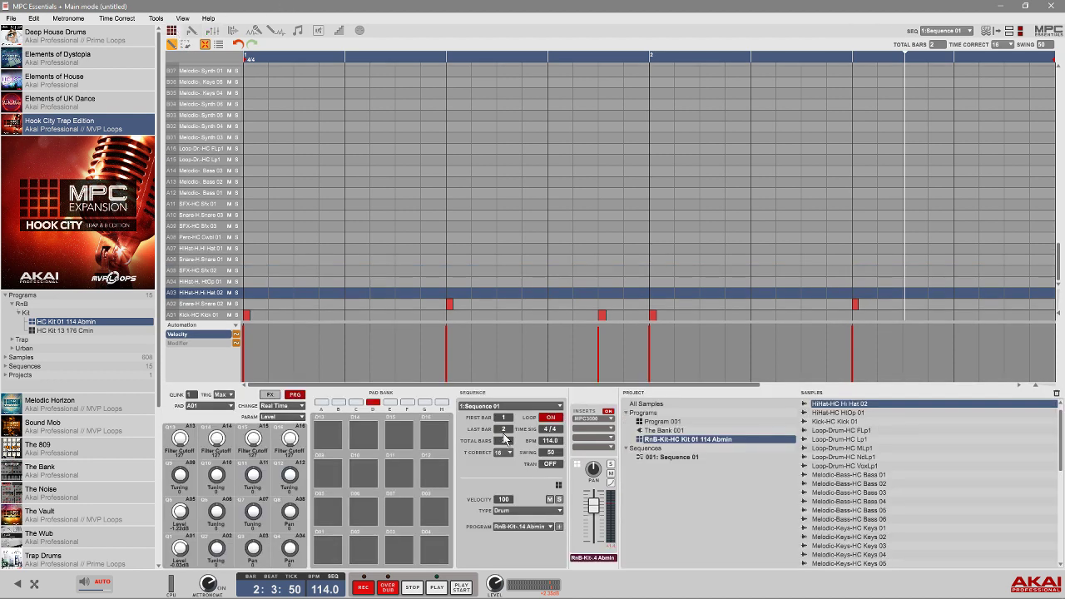
Step: Switch the track to Program 001 and show its pad bank A
left_click(661, 422)
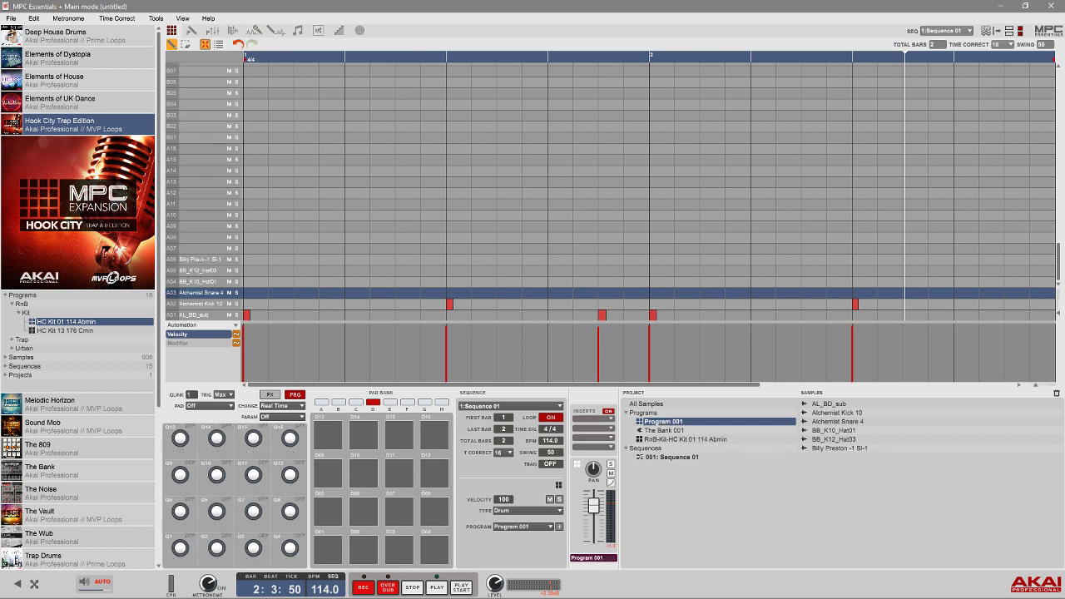
left_click(321, 403)
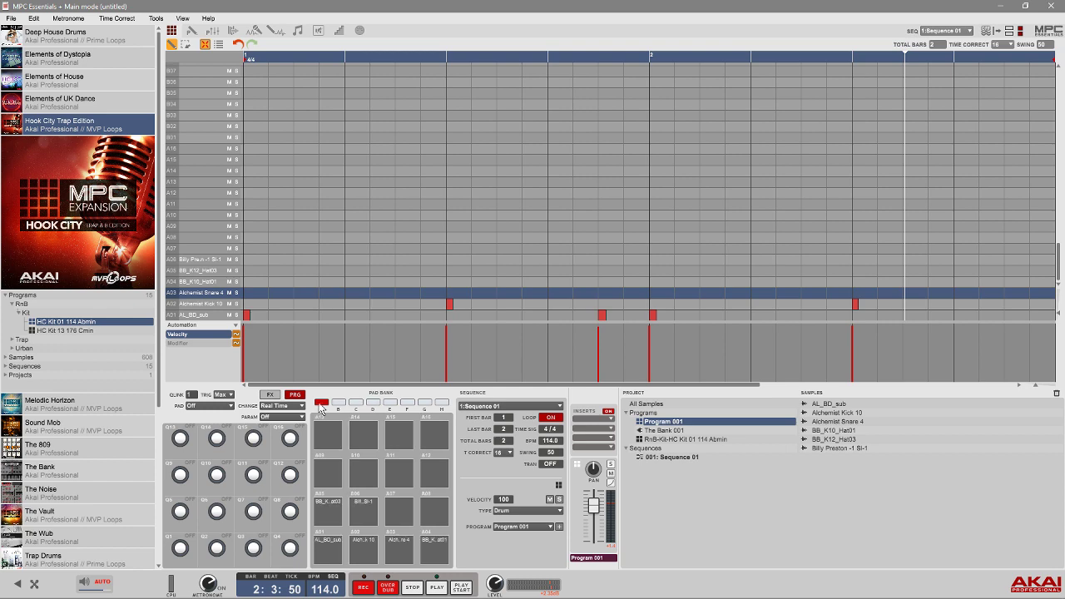
Step: Examine Program 001's pad mixer channels and the insert effect choices for pad A01, and return to the main mode
left_click(216, 34)
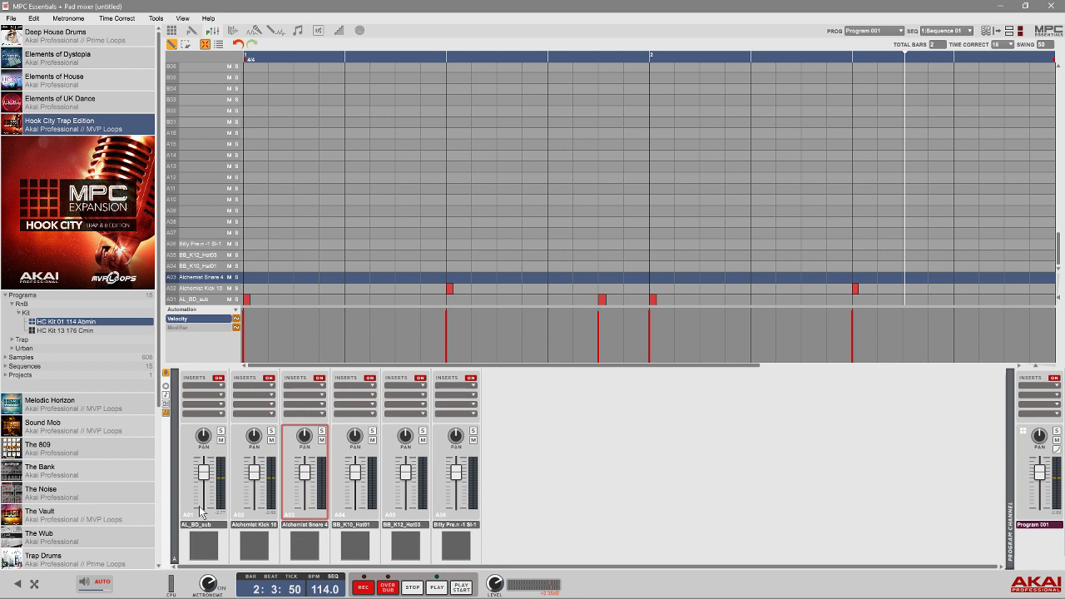
mouse_move(302, 491)
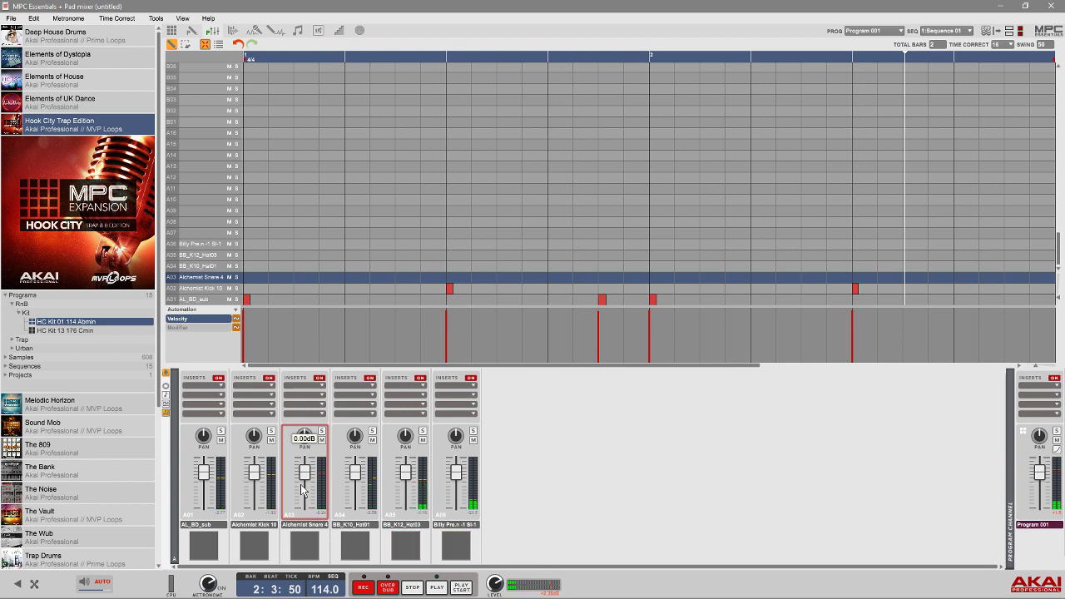
left_click(219, 385)
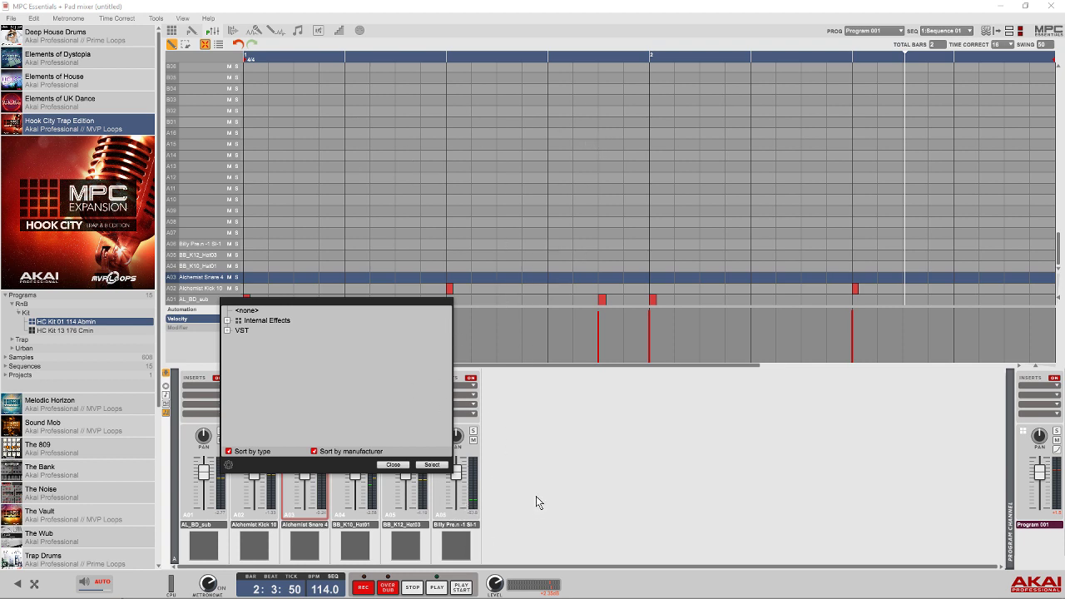
left_click(392, 465)
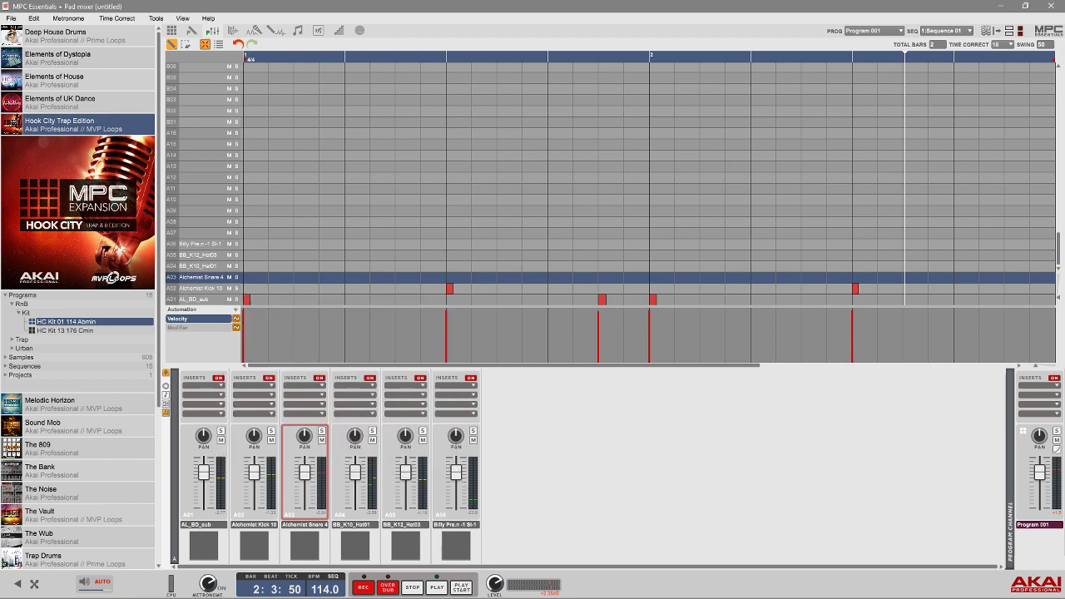
left_click(170, 31)
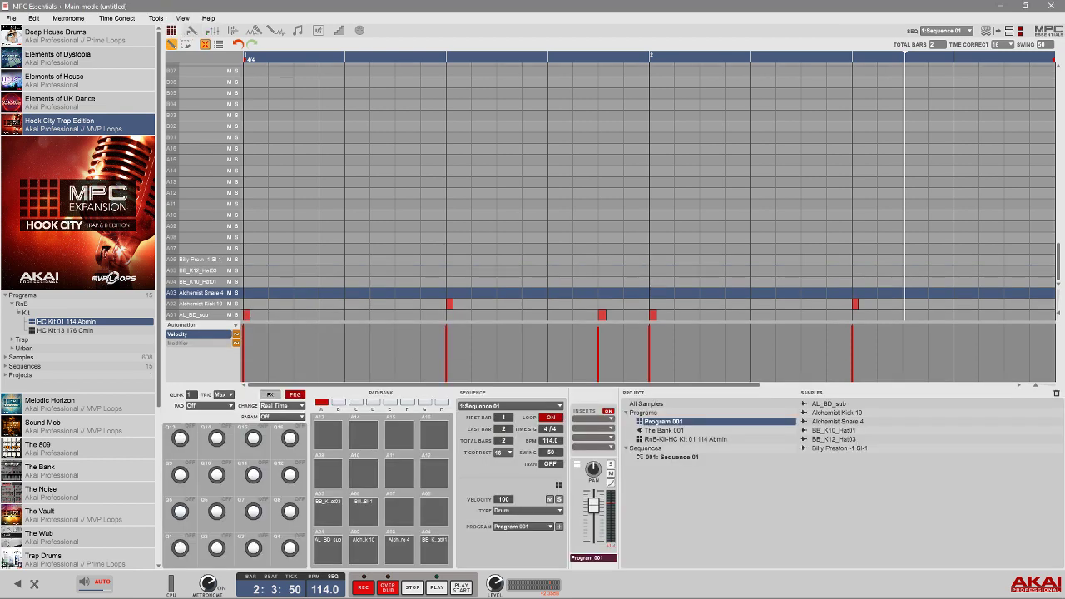
Step: Open the management options for Program 001 in the project's program list
right_click(660, 421)
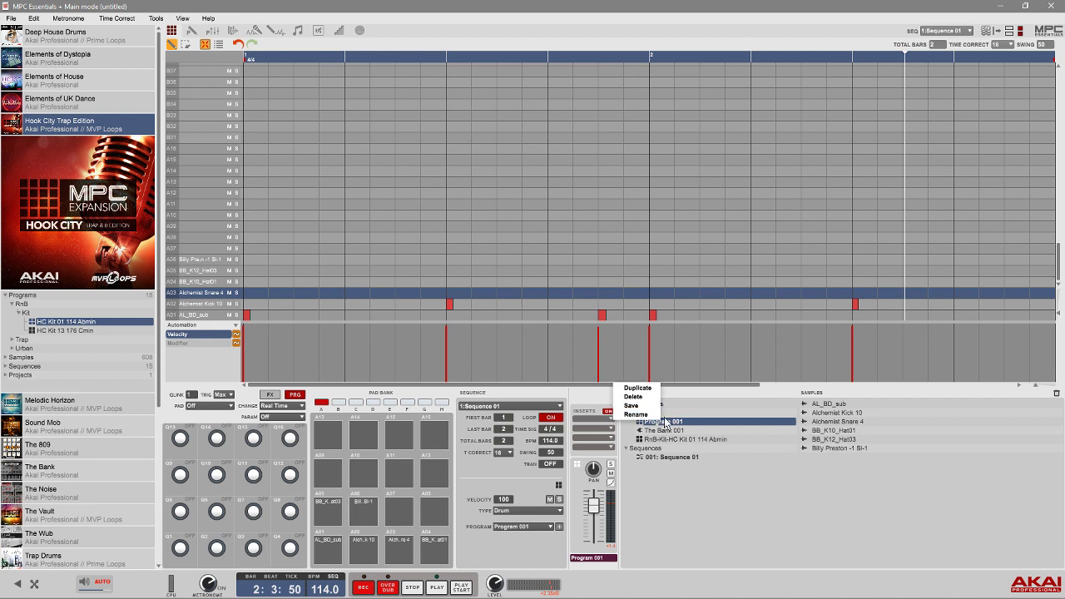
left_click(664, 422)
right_click(663, 422)
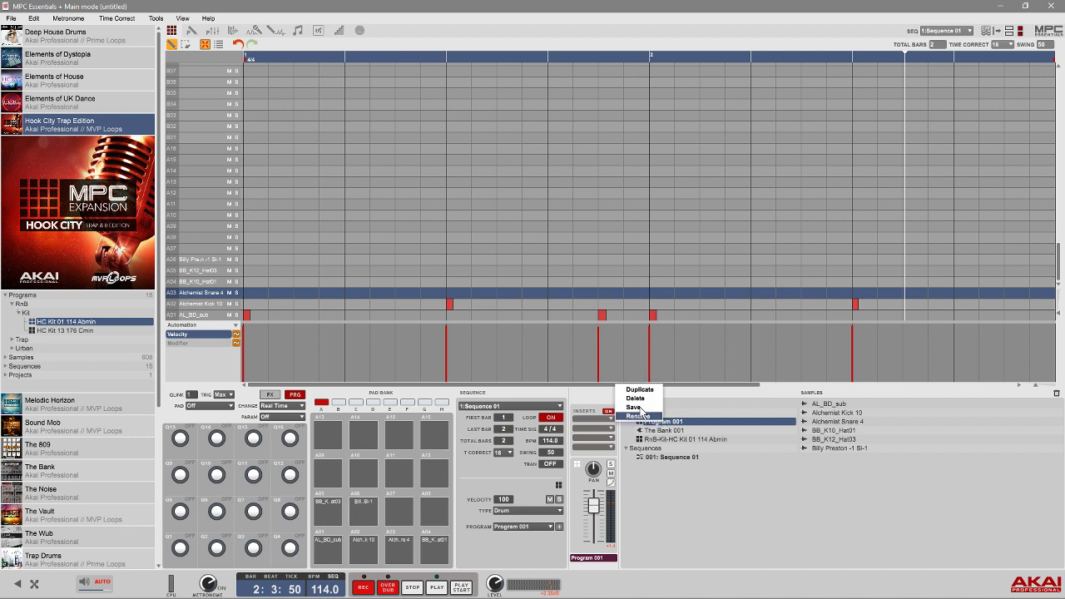